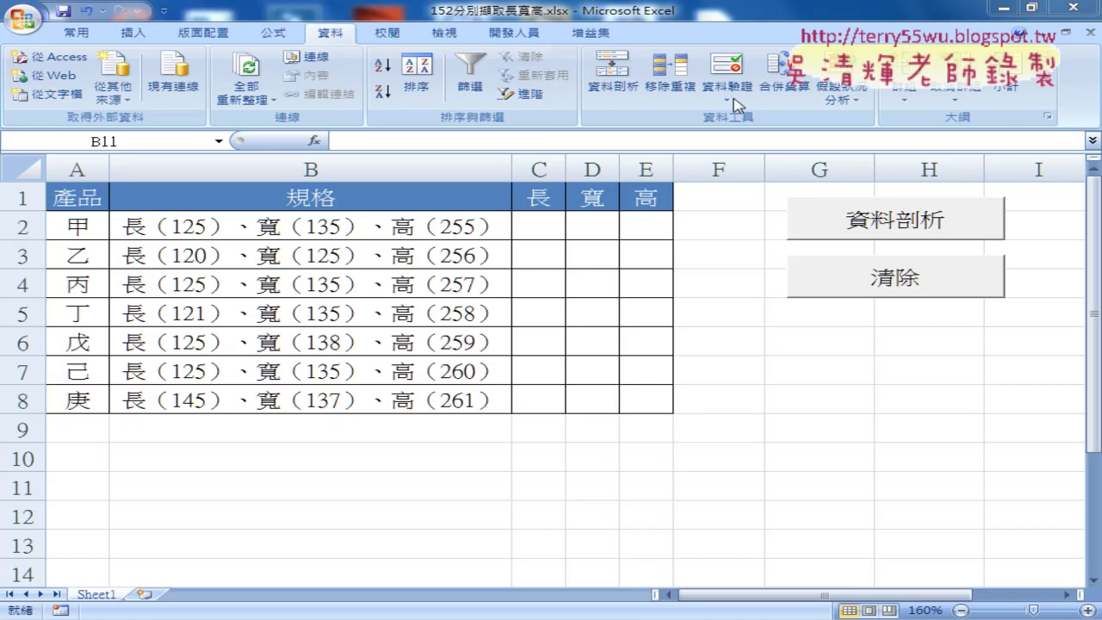
Check the data validation options, then select the specifications in B2:B8.
{"action": "left_click", "coordinate": [736, 104]}
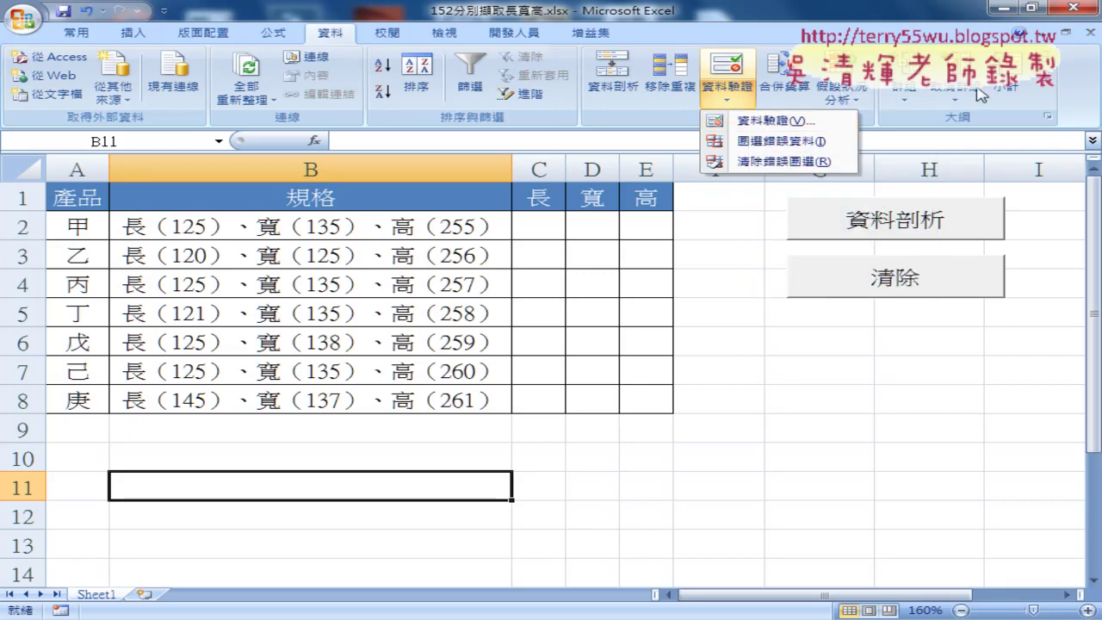
{"action": "left_click", "coordinate": [785, 19]}
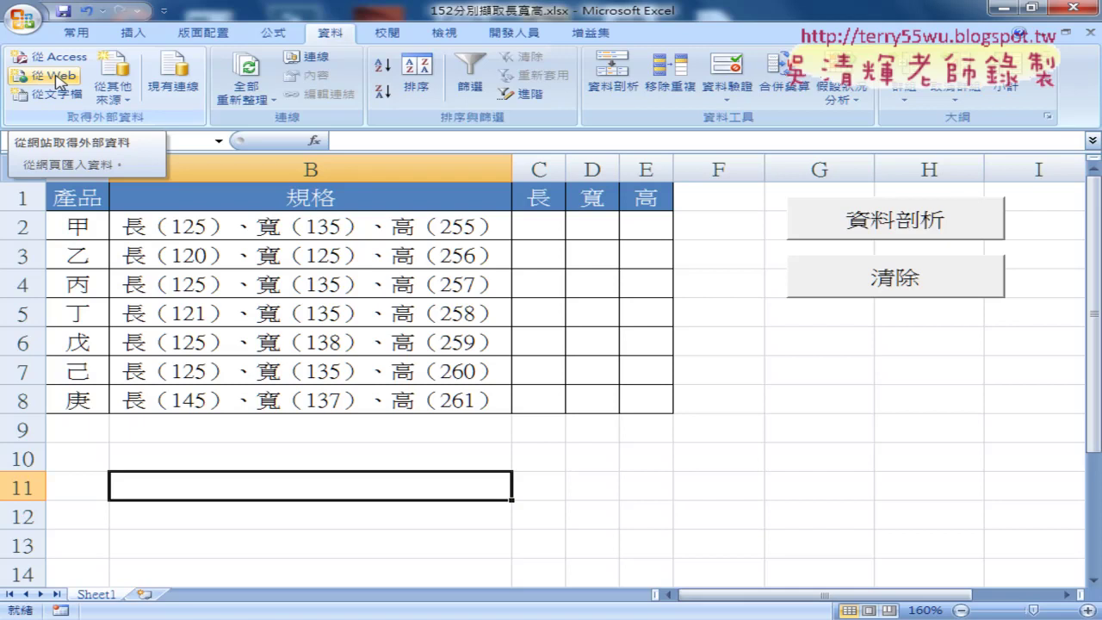
{"action": "left_click", "coordinate": [474, 274]}
{"action": "left_click", "coordinate": [404, 226]}
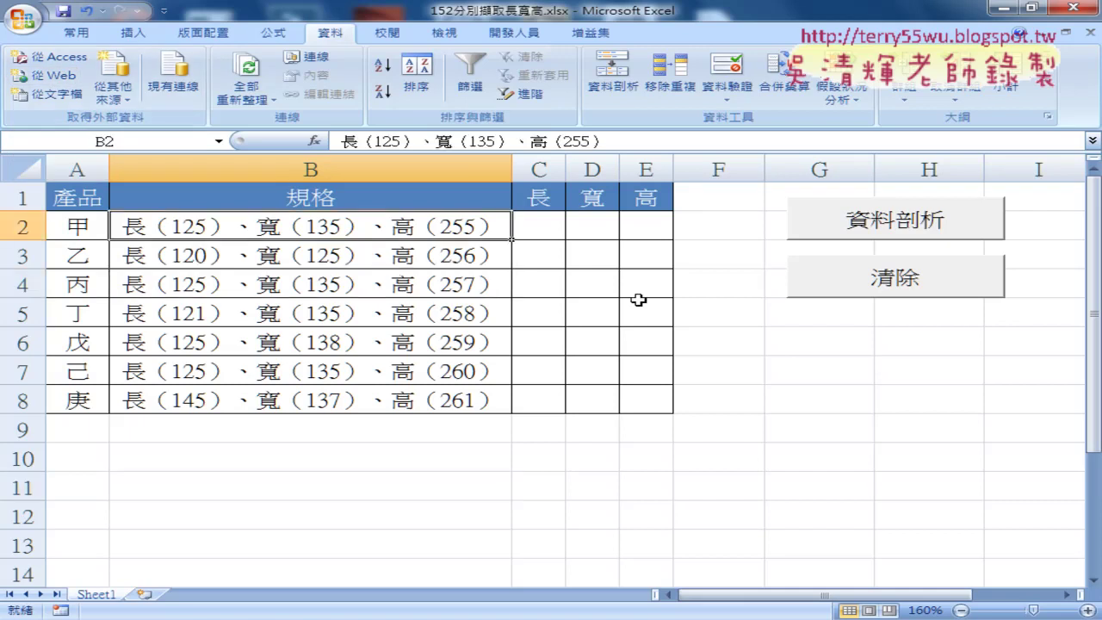
{"action": "left_click", "coordinate": [779, 362]}
{"action": "left_click", "coordinate": [405, 228]}
{"action": "key", "text": "ctrl+shift+Down"}
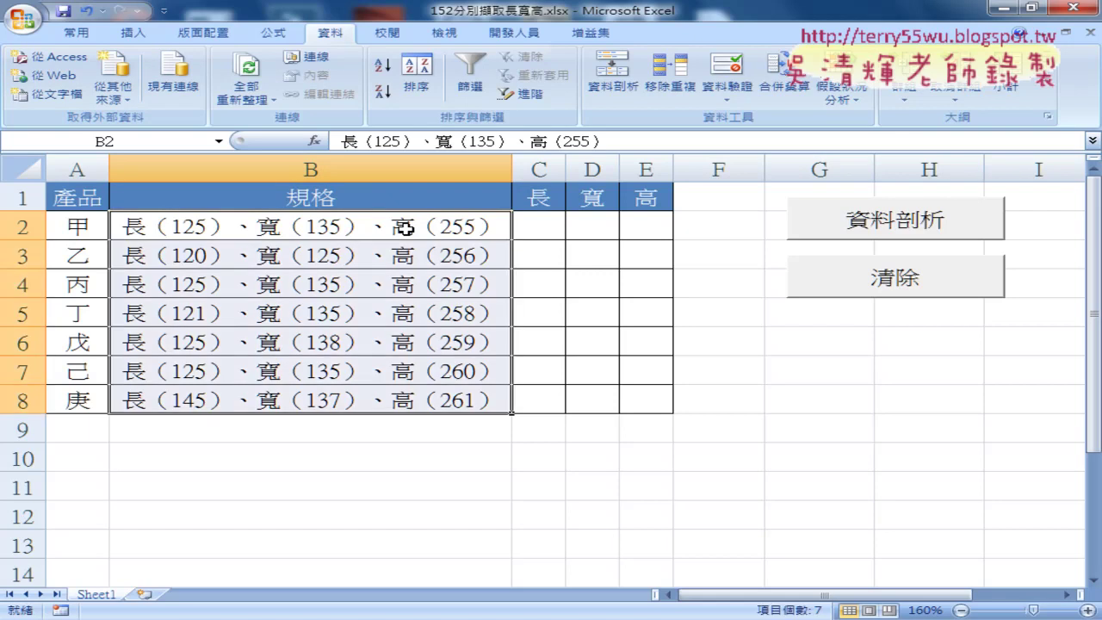
Start a fixed-width Text to Columns split with breaks around the length, width and height numbers.
{"action": "left_click", "coordinate": [612, 76]}
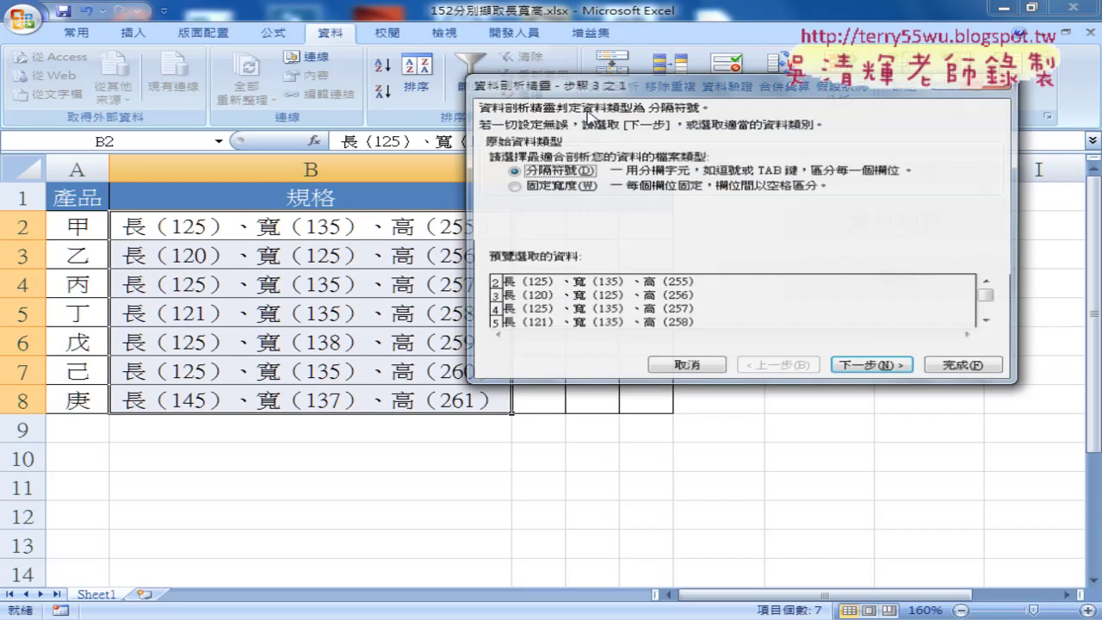
{"action": "left_click", "coordinate": [556, 186]}
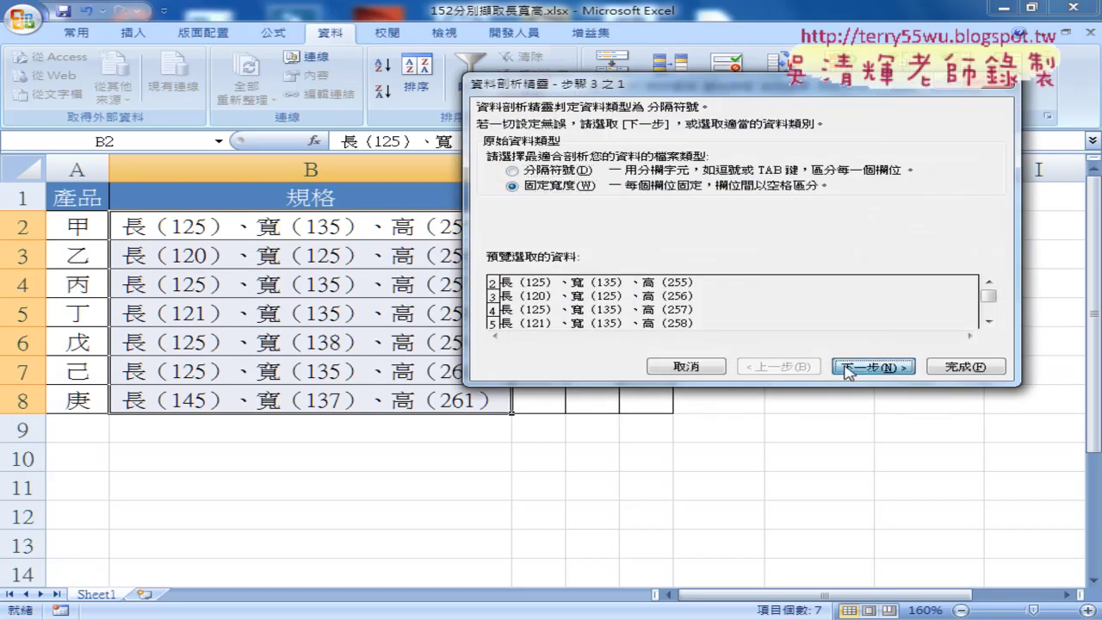
{"action": "left_click", "coordinate": [871, 366]}
{"action": "left_click", "coordinate": [513, 288]}
{"action": "left_click", "coordinate": [532, 284]}
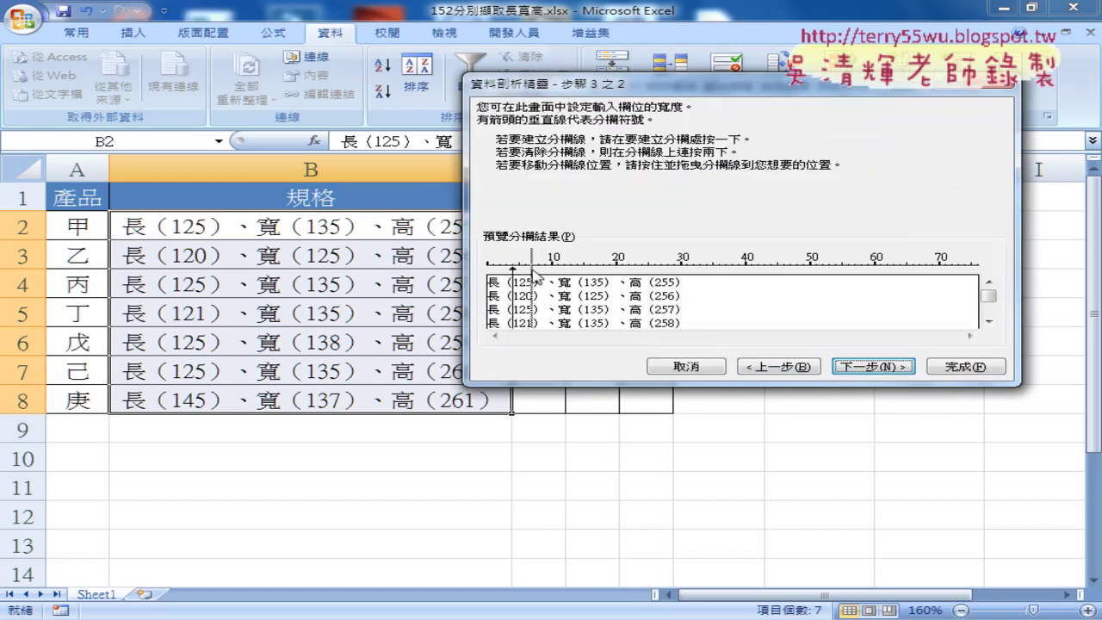
{"action": "left_click", "coordinate": [585, 273]}
{"action": "left_click", "coordinate": [603, 274]}
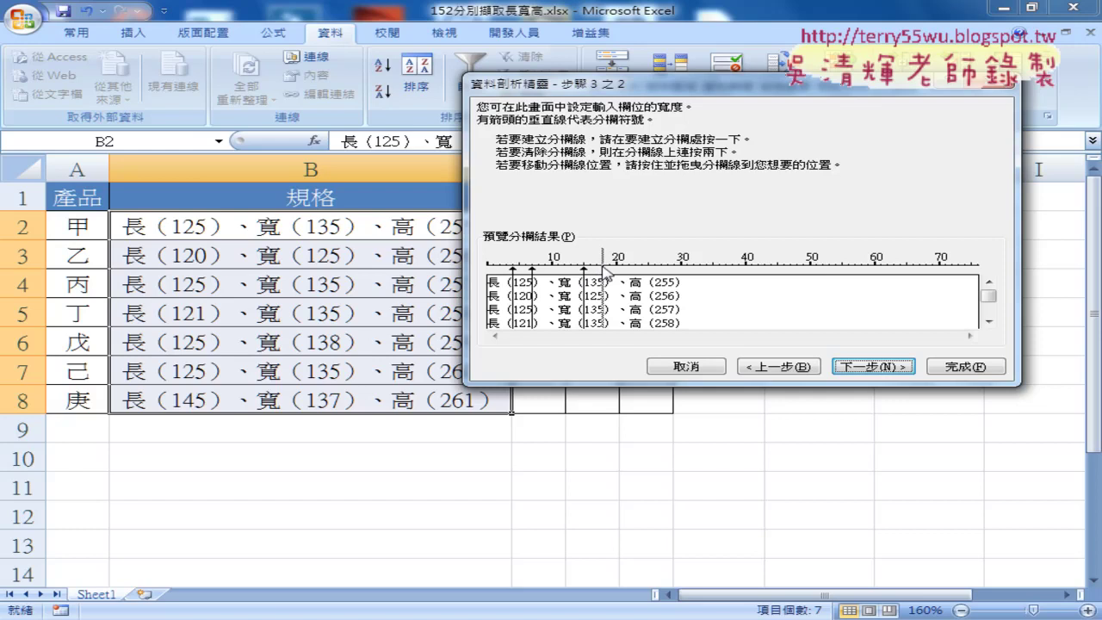
{"action": "left_click", "coordinate": [654, 267]}
{"action": "left_click", "coordinate": [673, 274]}
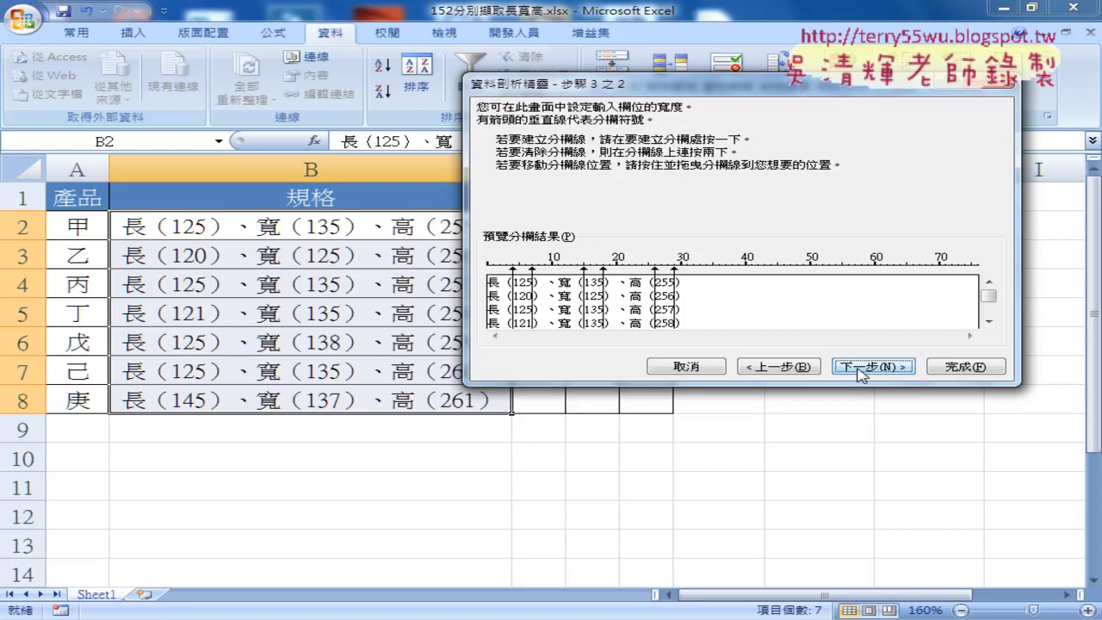
Skip the 長, 、寬, 、高 and bracket columns, output to $C$2, and accept replacing cells.
{"action": "left_click", "coordinate": [861, 373]}
{"action": "left_click", "coordinate": [534, 192]}
{"action": "left_click", "coordinate": [573, 297]}
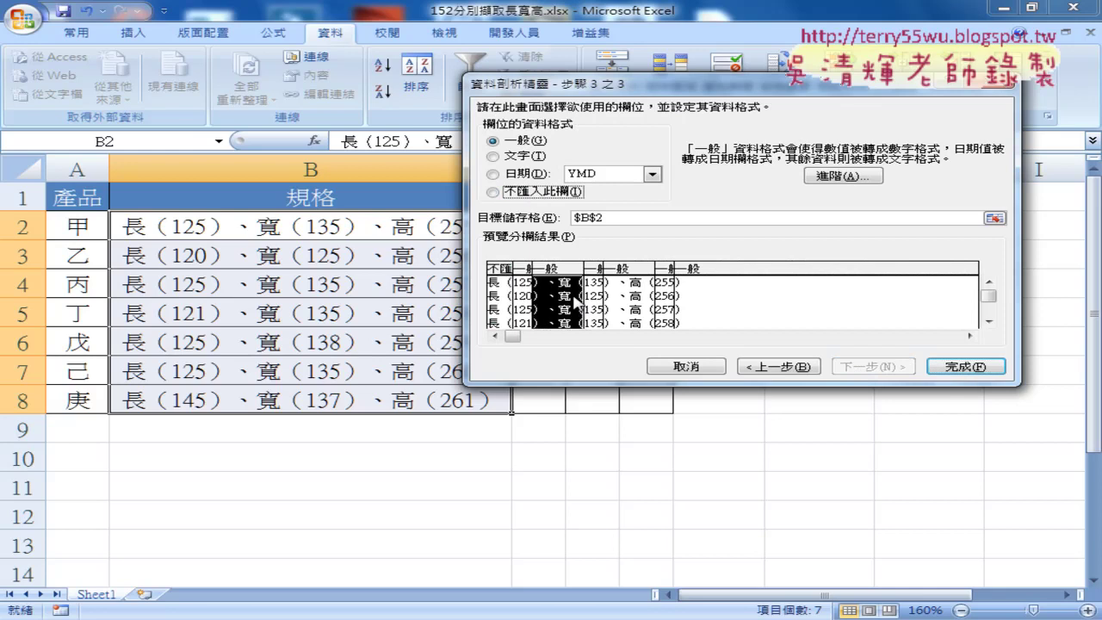
{"action": "left_click", "coordinate": [527, 195]}
{"action": "left_click", "coordinate": [640, 286]}
{"action": "left_click", "coordinate": [543, 195]}
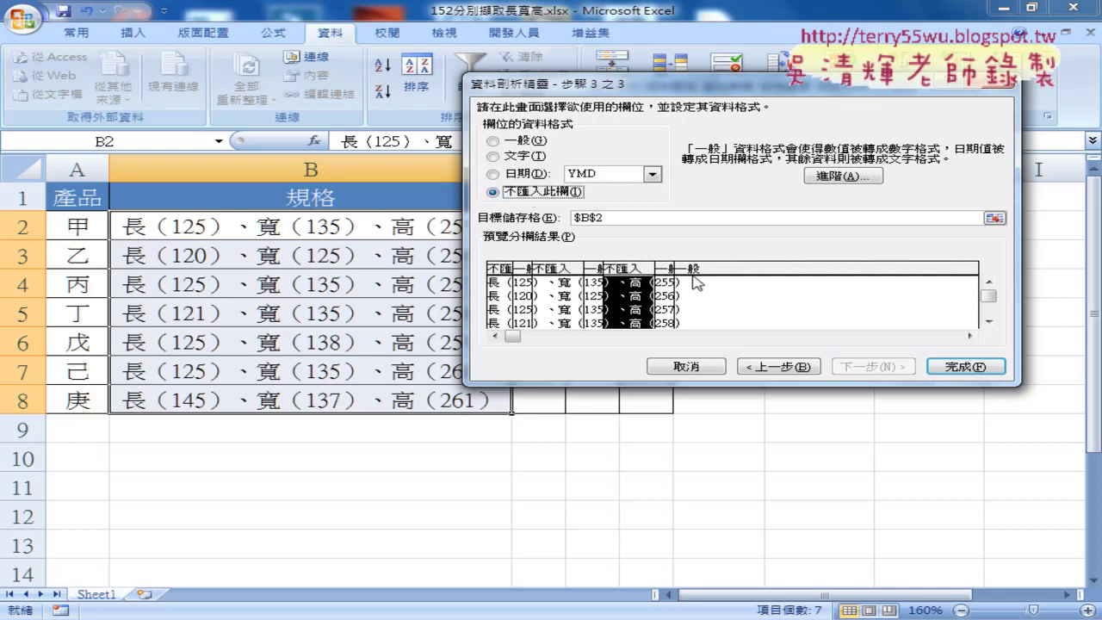
{"action": "left_click", "coordinate": [694, 277]}
{"action": "left_click", "coordinate": [492, 191]}
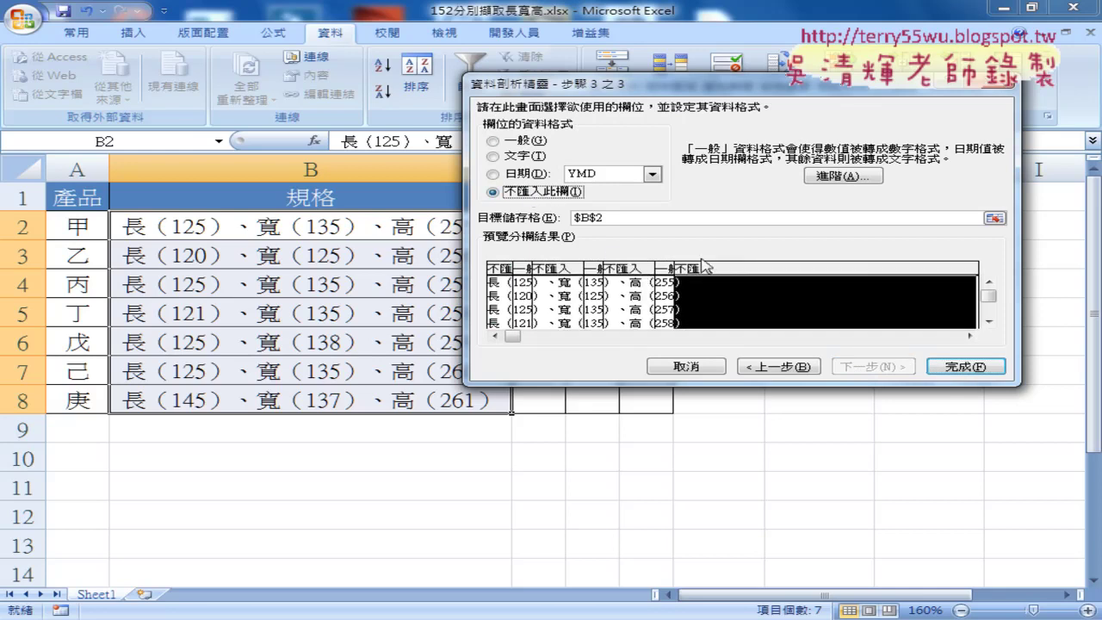
{"action": "double_click", "coordinate": [594, 217]}
{"action": "mouse_move", "coordinate": [684, 91]}
{"action": "left_mouse_down"}
{"action": "mouse_move", "coordinate": [826, 150]}
{"action": "mouse_move", "coordinate": [555, 176]}
{"action": "left_mouse_up"}
{"action": "left_click", "coordinate": [529, 227]}
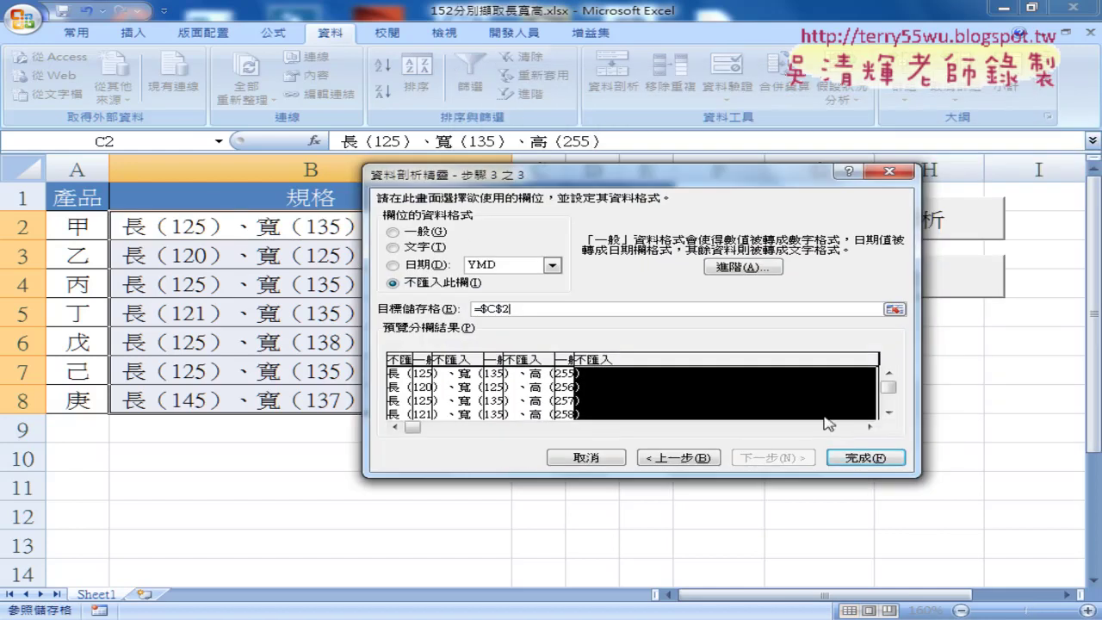
{"action": "left_click", "coordinate": [861, 457]}
{"action": "left_click", "coordinate": [527, 358]}
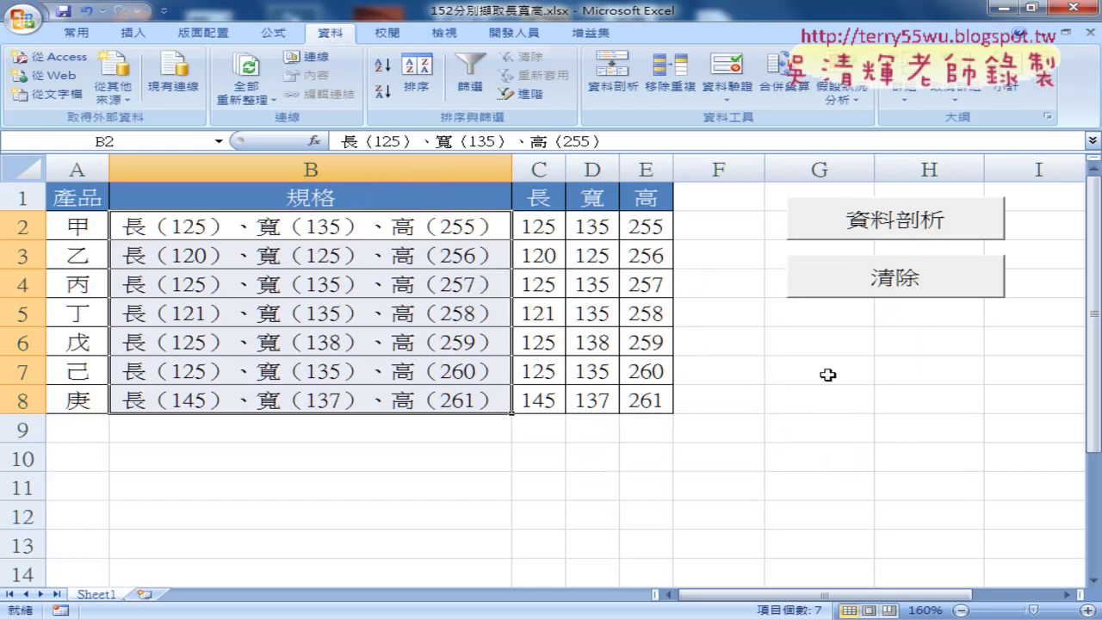
Clear the split numbers from C2:E8.
{"action": "left_click", "coordinate": [534, 228]}
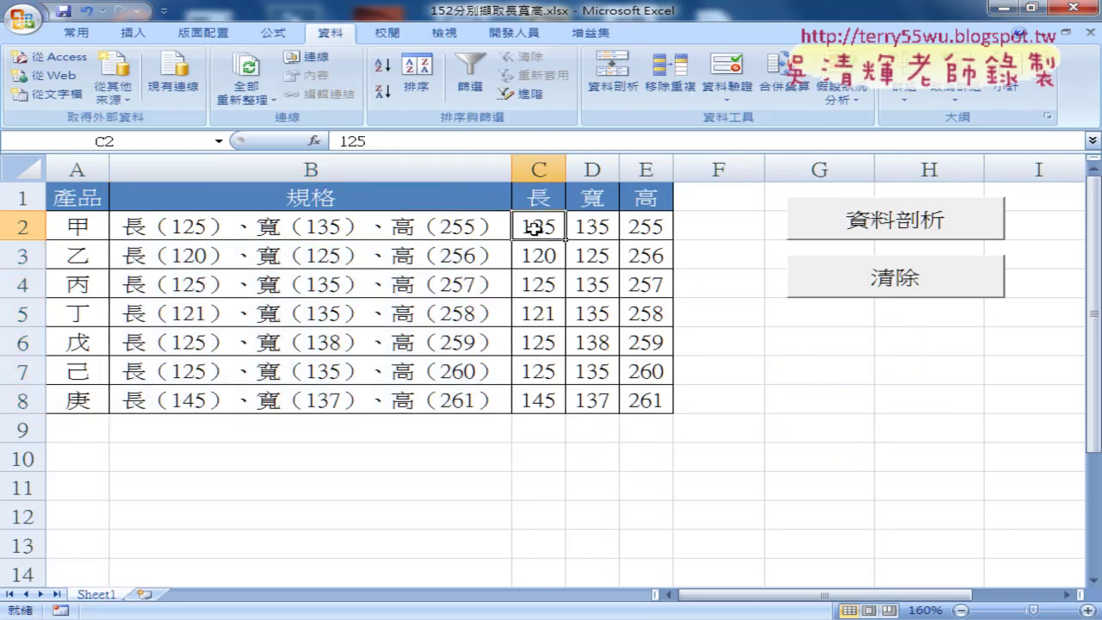
{"action": "key", "text": "ctrl+shift+Right"}
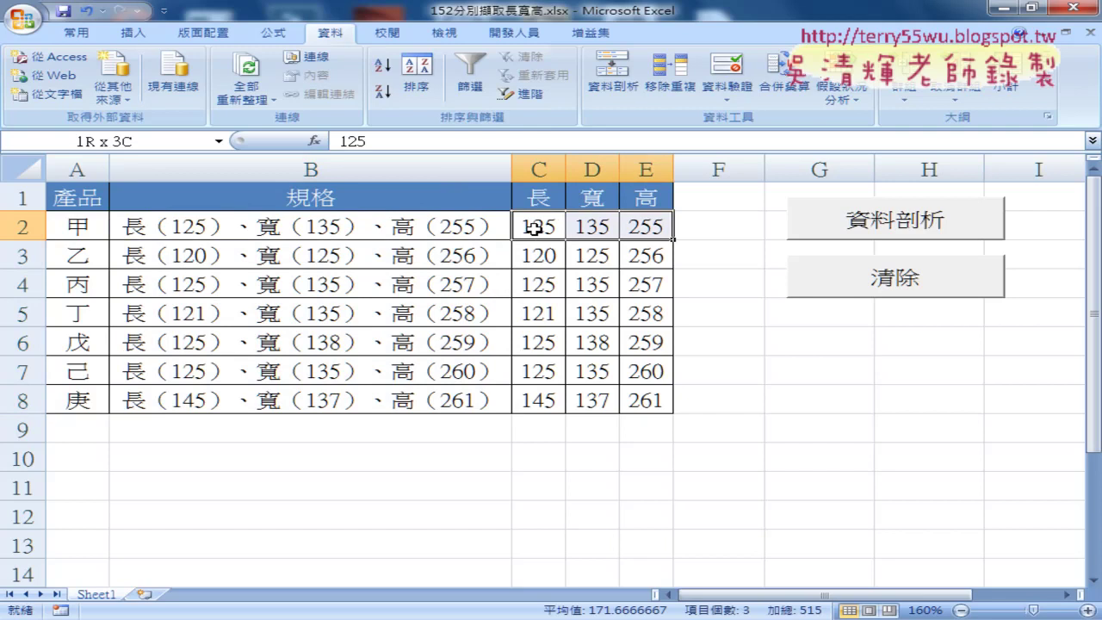
{"action": "key", "text": "ctrl+shift+Down"}
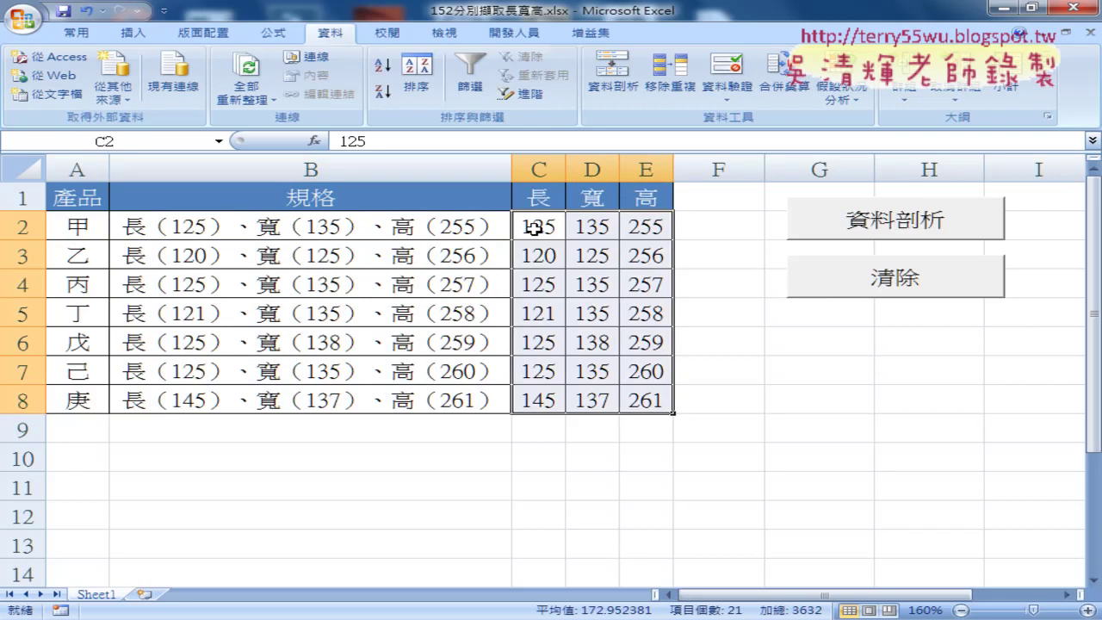
{"action": "key", "text": "Delete"}
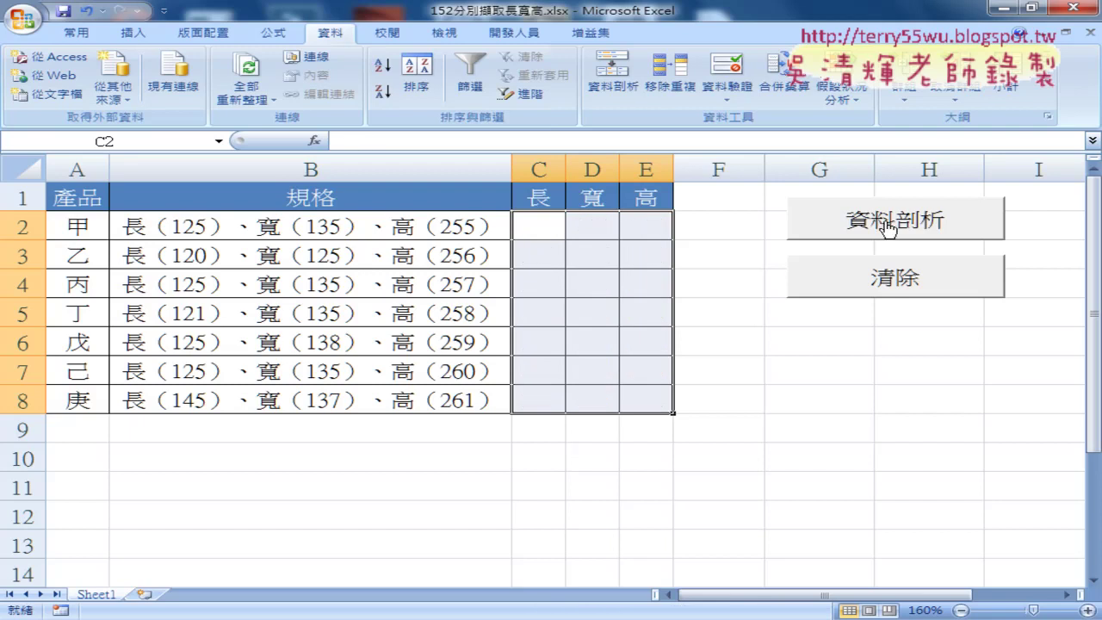
{"action": "left_click", "coordinate": [887, 357]}
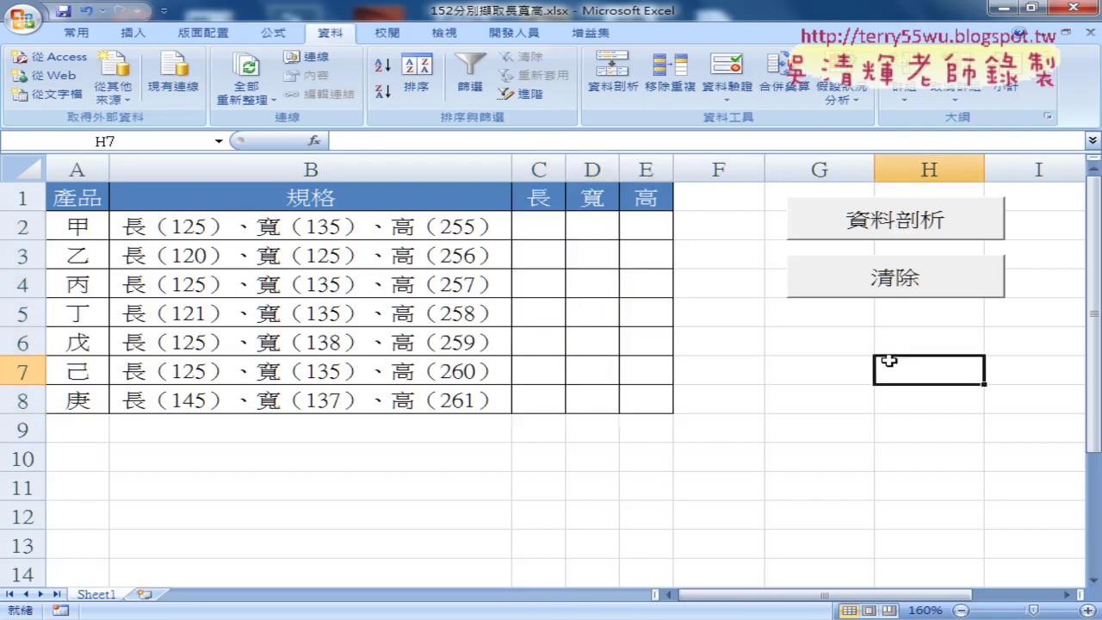
Run the 資料剖析 macro, confirm replacement, then 清除; repeat and run 資料剖析 once more.
{"action": "left_click", "coordinate": [876, 224]}
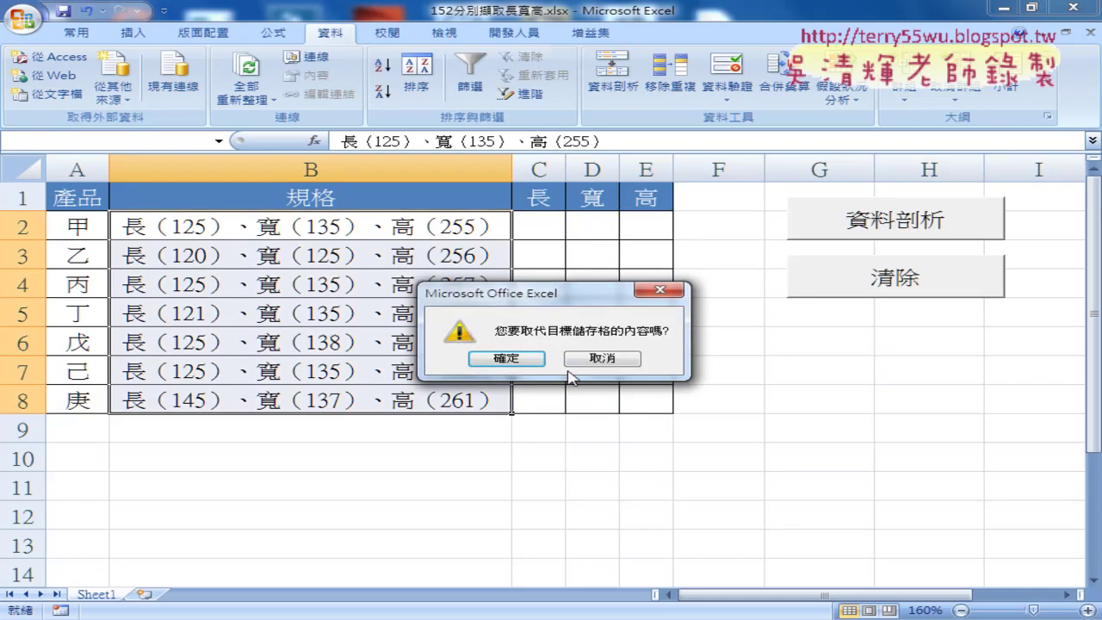
{"action": "left_click", "coordinate": [522, 359]}
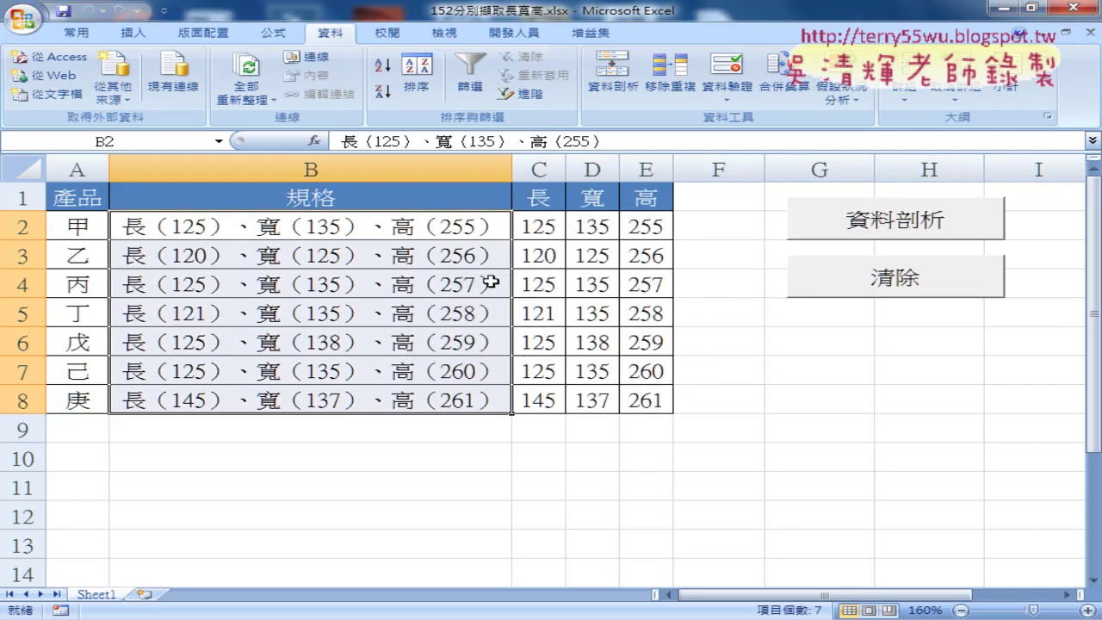
{"action": "left_click", "coordinate": [898, 290]}
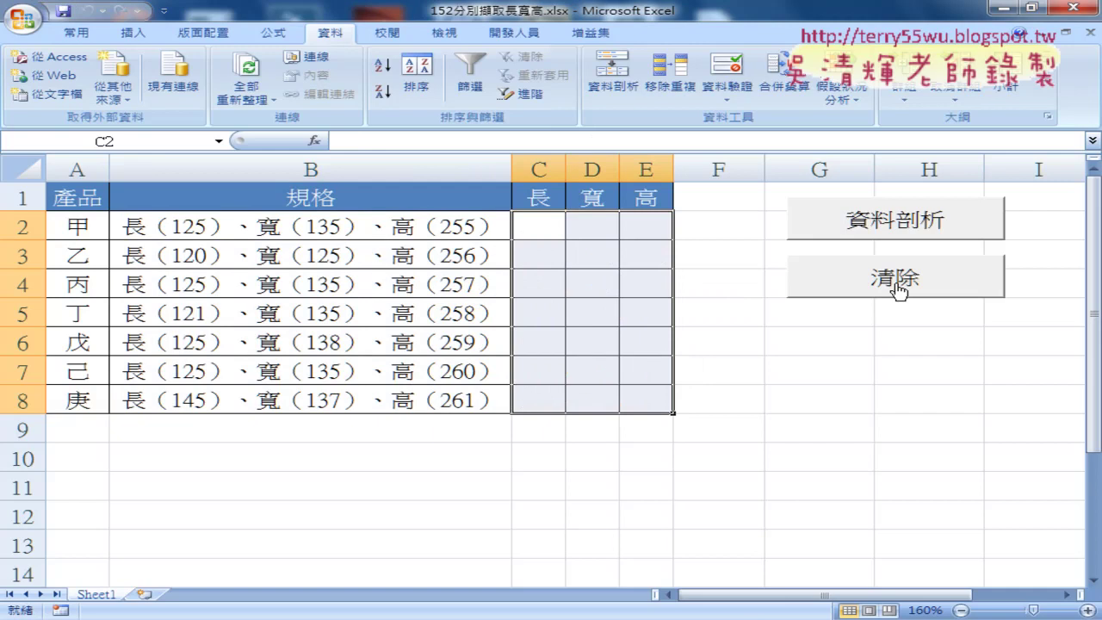
{"action": "left_click", "coordinate": [896, 231]}
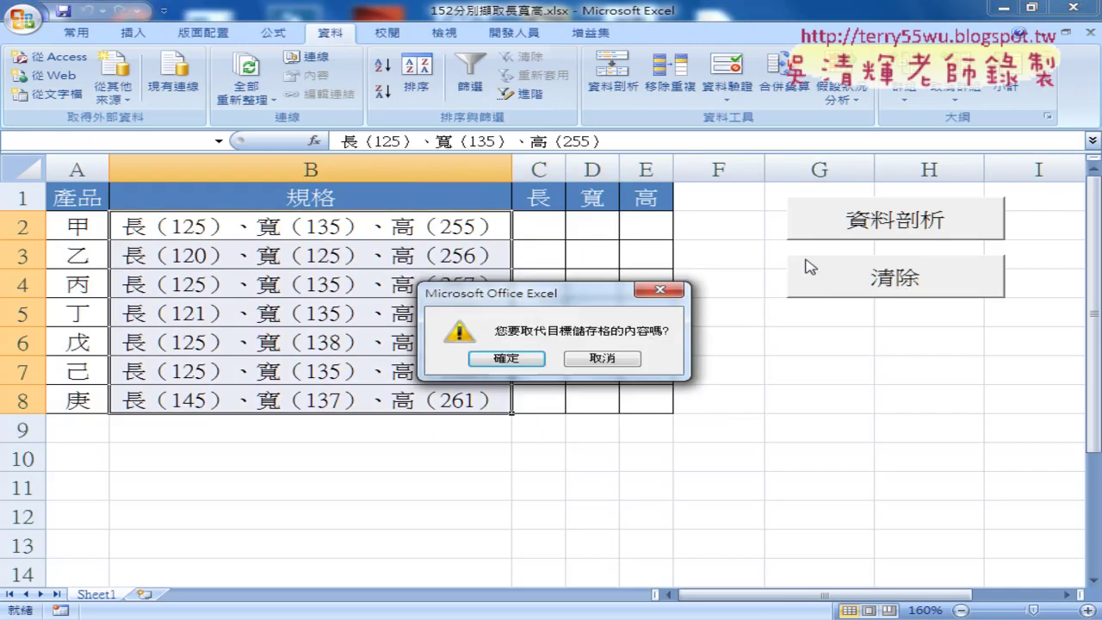
{"action": "left_click", "coordinate": [512, 360]}
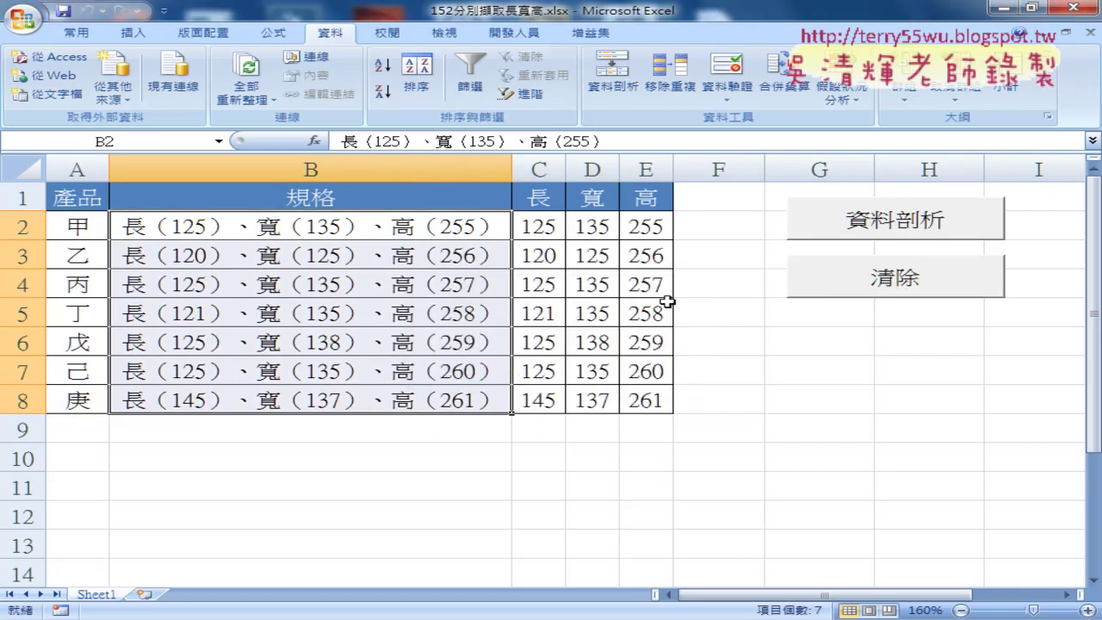
{"action": "left_click", "coordinate": [822, 281]}
{"action": "left_click", "coordinate": [754, 325]}
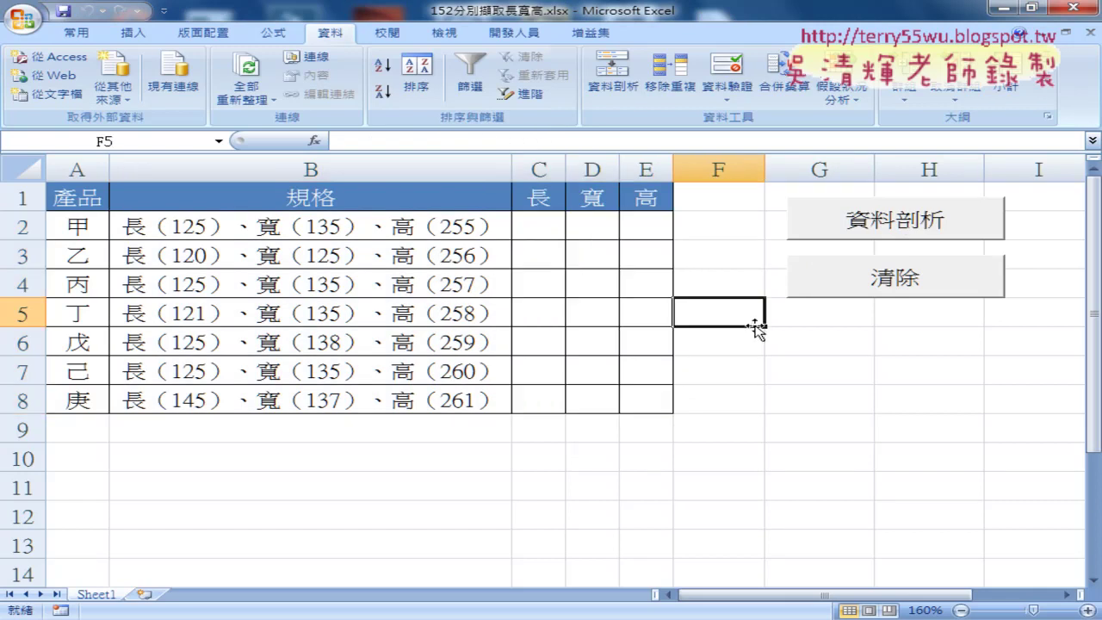
{"action": "left_click", "coordinate": [887, 217]}
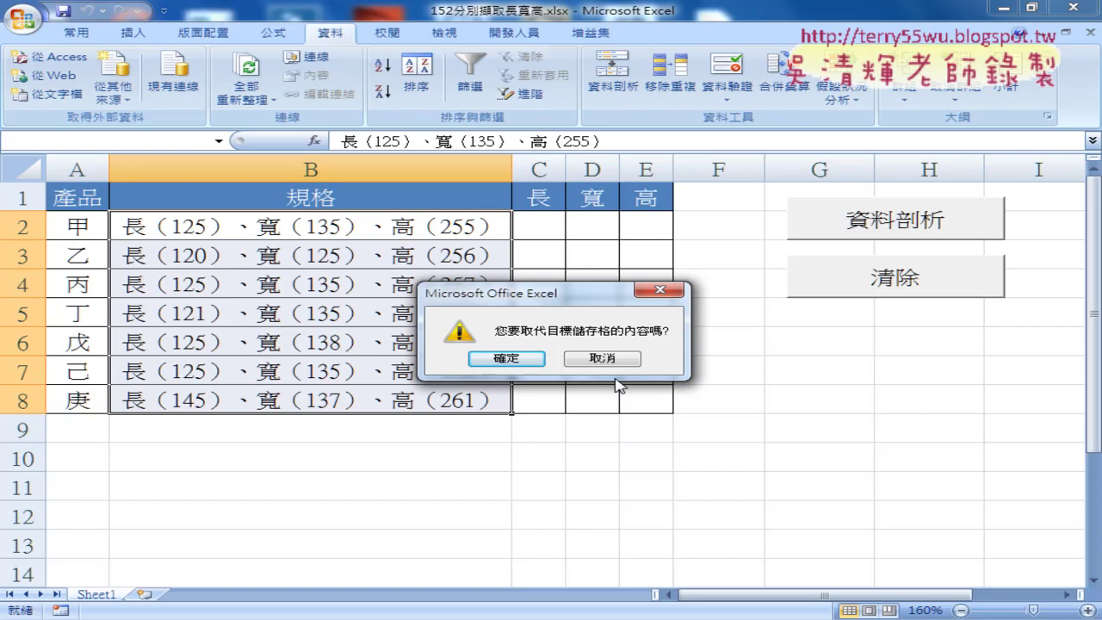
Accept the replace prompt, clear C2:E8, split and clear again, then show the 開發人員 tab.
{"action": "left_click", "coordinate": [507, 358]}
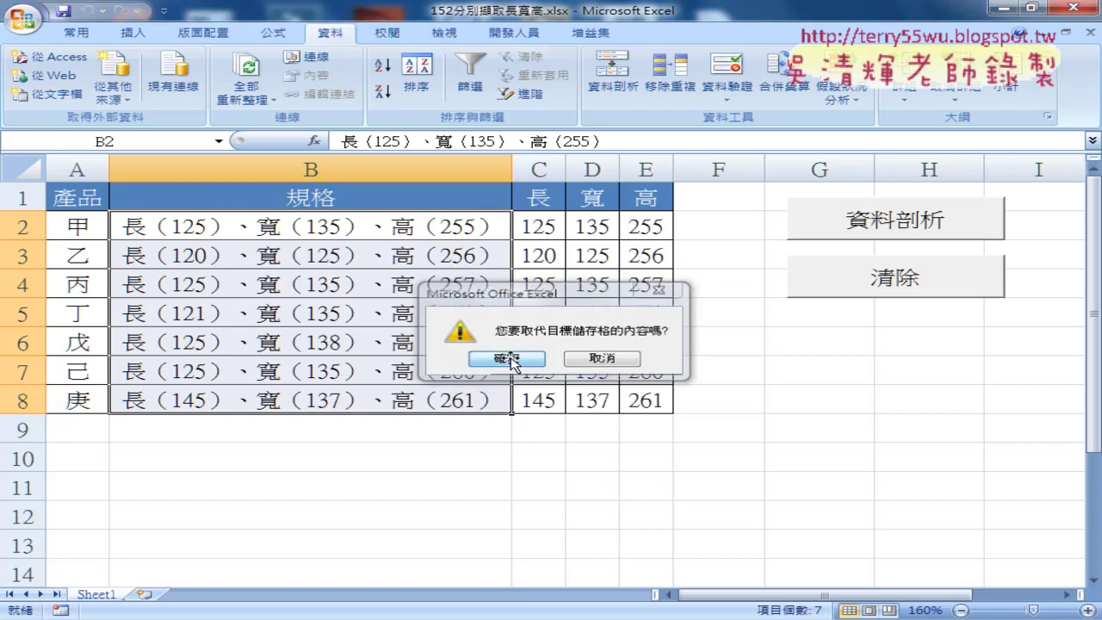
{"action": "left_click", "coordinate": [874, 289]}
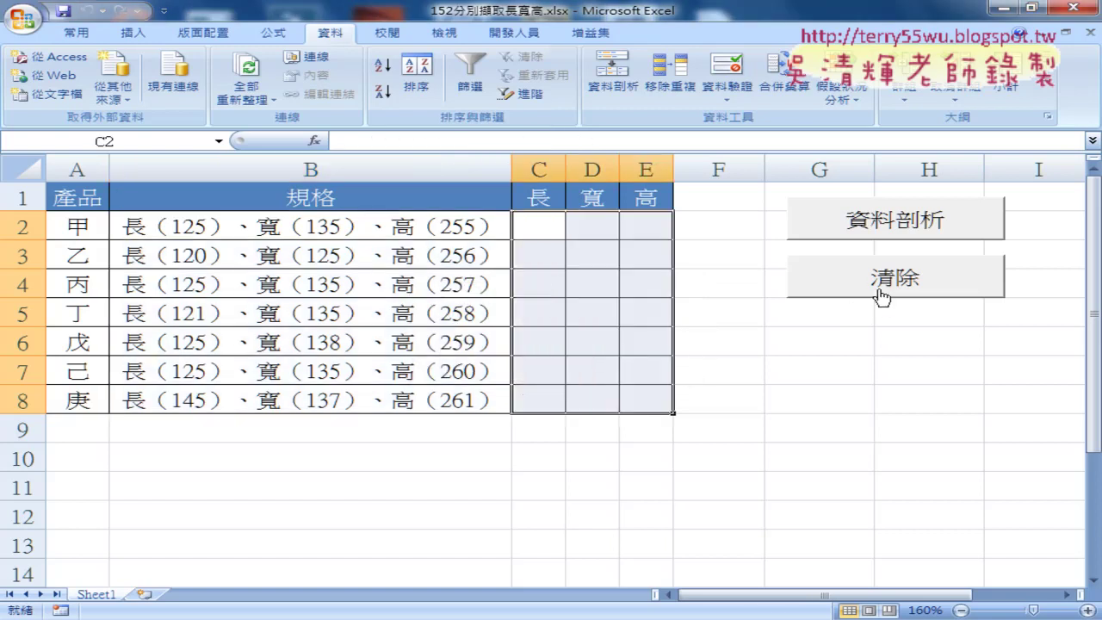
{"action": "left_click", "coordinate": [873, 225]}
{"action": "left_click", "coordinate": [533, 360]}
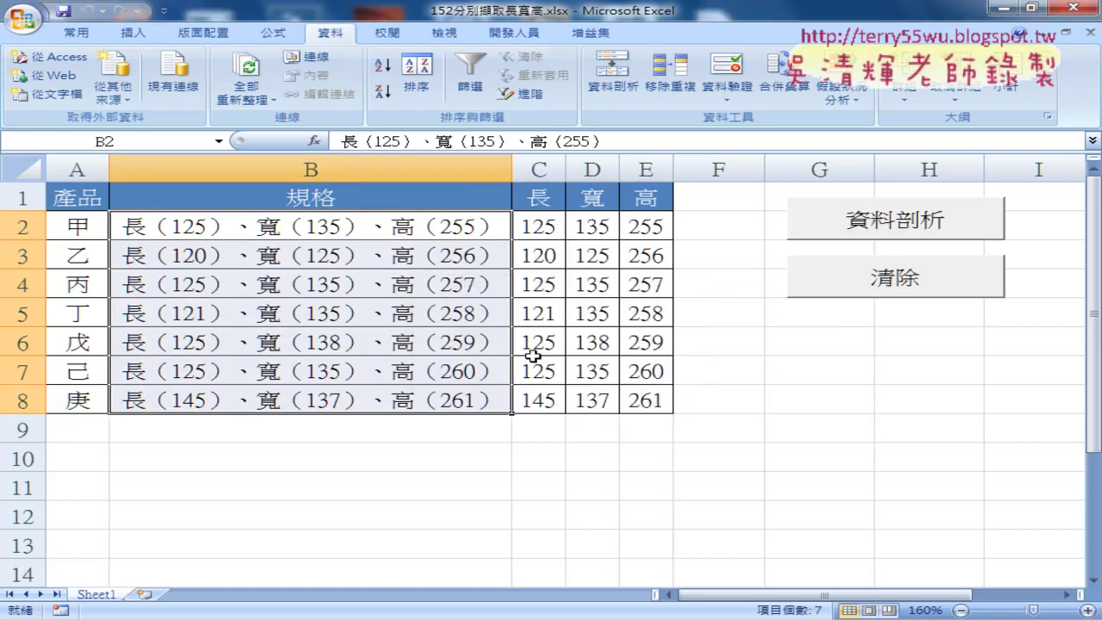
{"action": "left_click", "coordinate": [840, 292]}
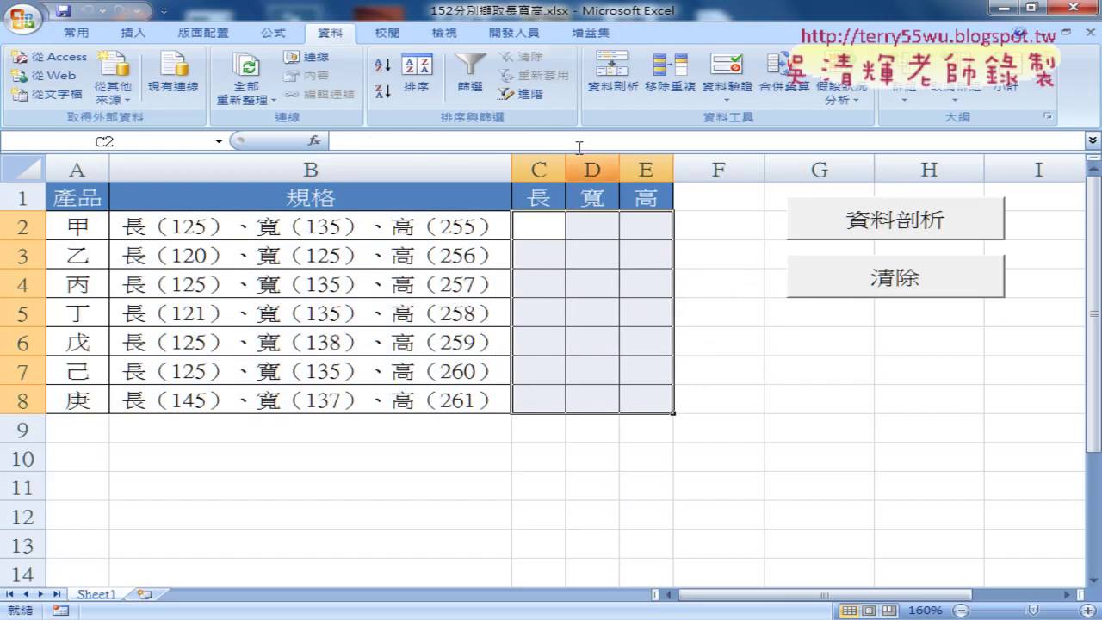
{"action": "left_click", "coordinate": [512, 34]}
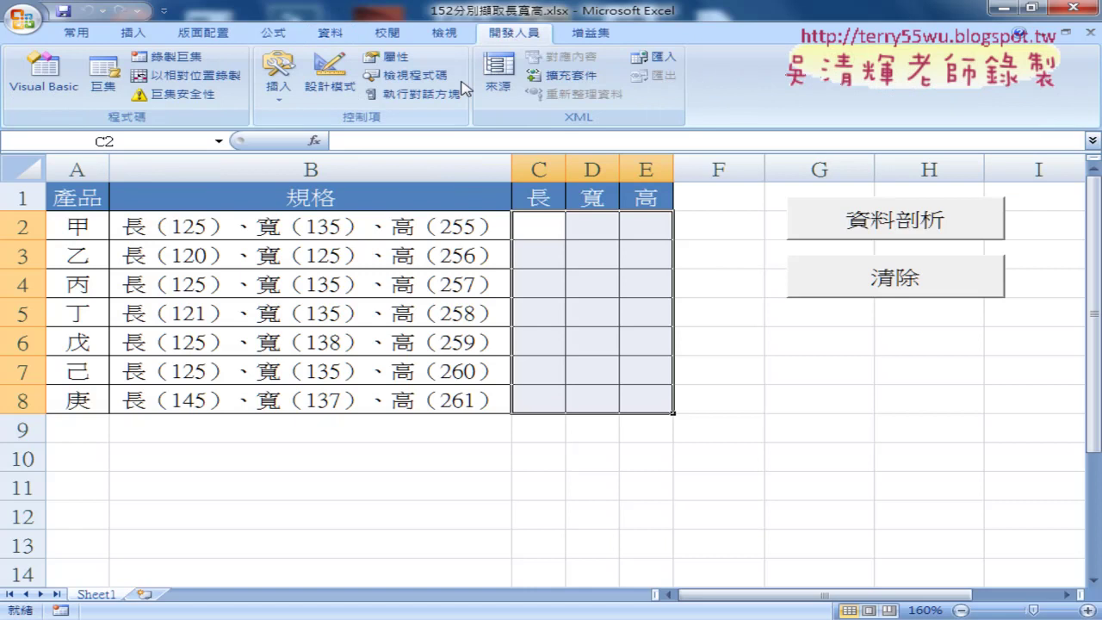
Edit the 資料剖析 macro, adding ' comment lines after each of the two Range selection lines.
{"action": "left_click", "coordinate": [103, 76]}
{"action": "left_click", "coordinate": [489, 250]}
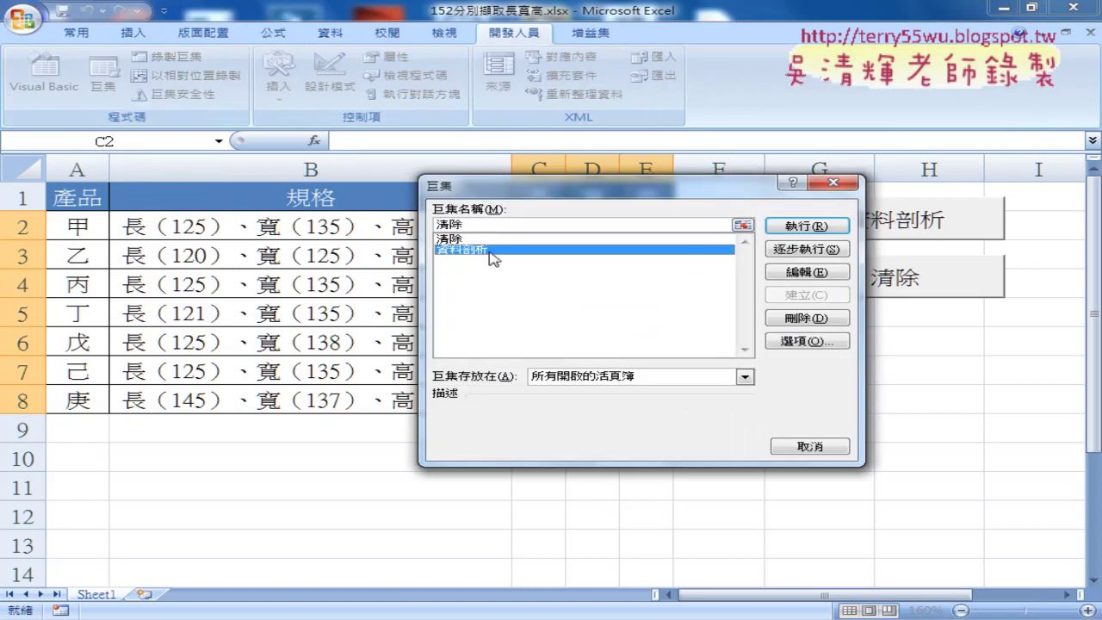
{"action": "left_click", "coordinate": [793, 274]}
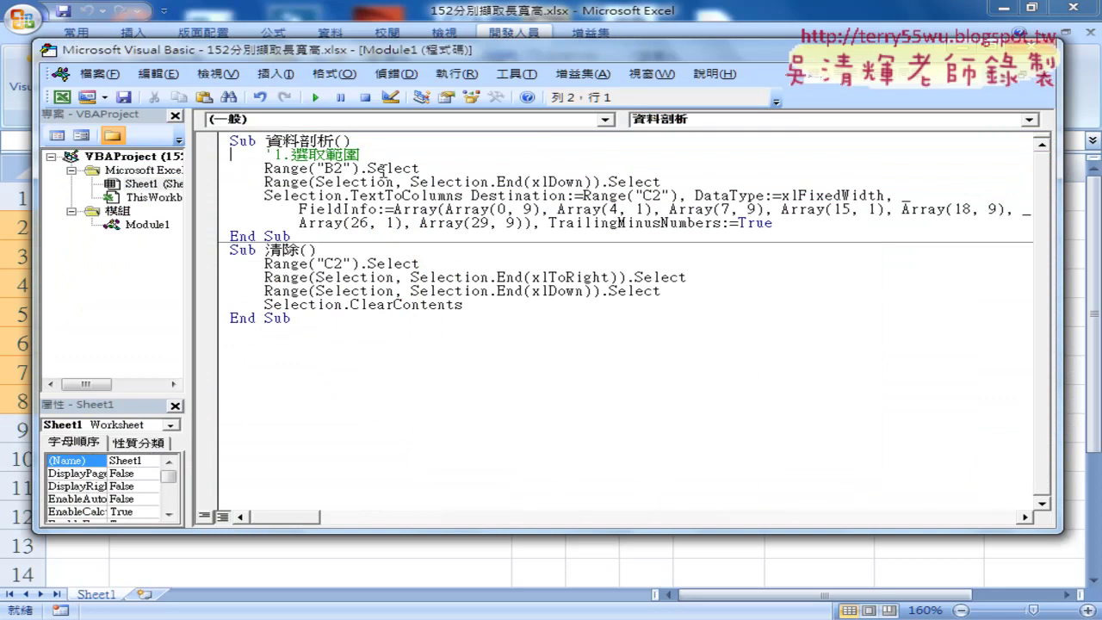
{"action": "left_click_drag", "start_coordinate": [420, 169], "coordinate": [289, 169]}
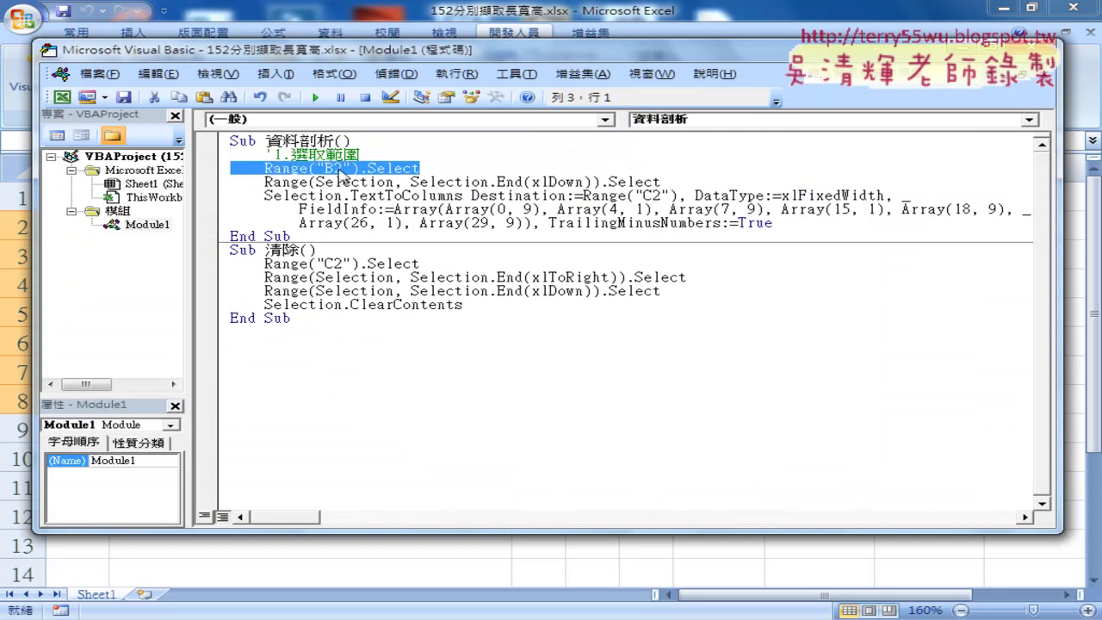
{"action": "left_click", "coordinate": [432, 167]}
{"action": "key", "text": "Return"}
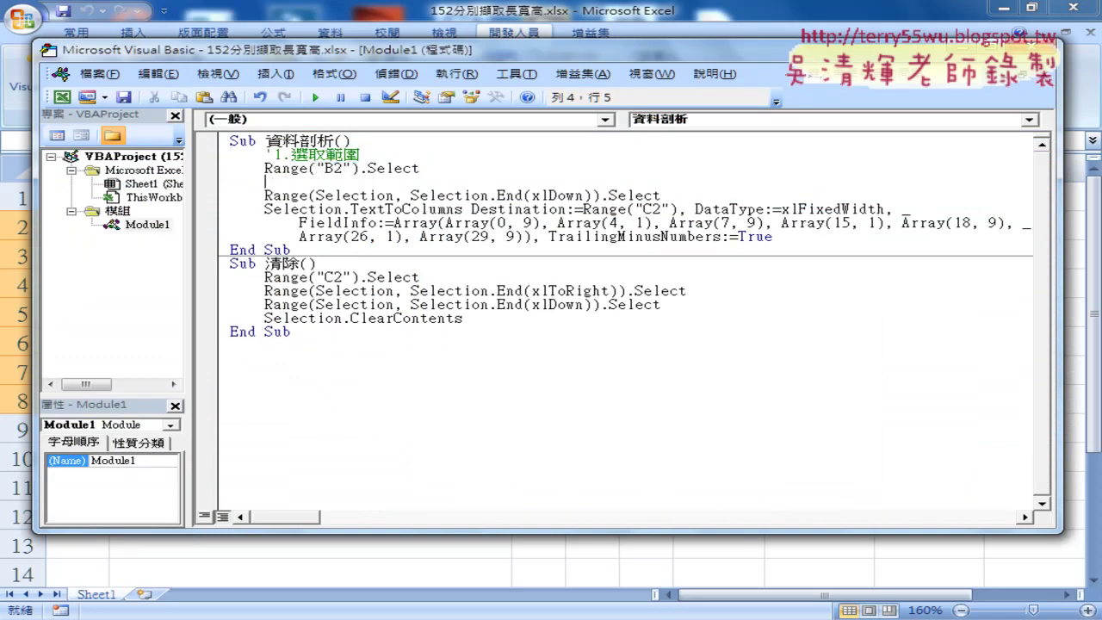
{"action": "type", "text": "'"}
{"action": "key", "text": "Down"}
{"action": "key", "text": "End"}
{"action": "key", "text": "Return"}
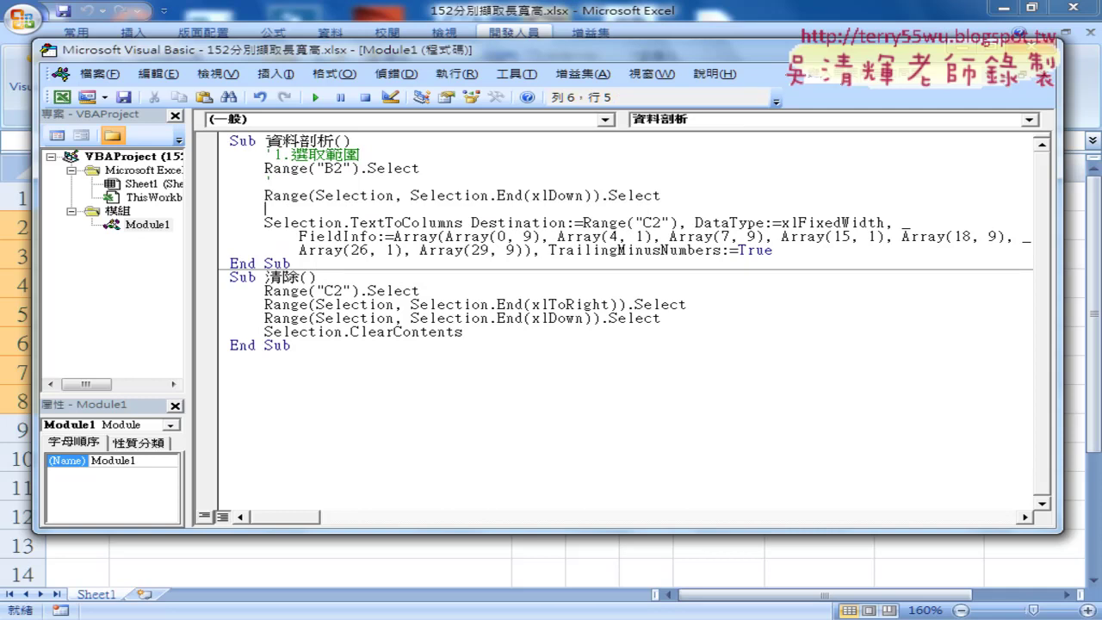
{"action": "type", "text": "'"}
Review the TextToColumns Destination argument, narrow the editor, and run 資料剖析 from the sheet.
{"action": "left_click_drag", "start_coordinate": [350, 222], "coordinate": [463, 222]}
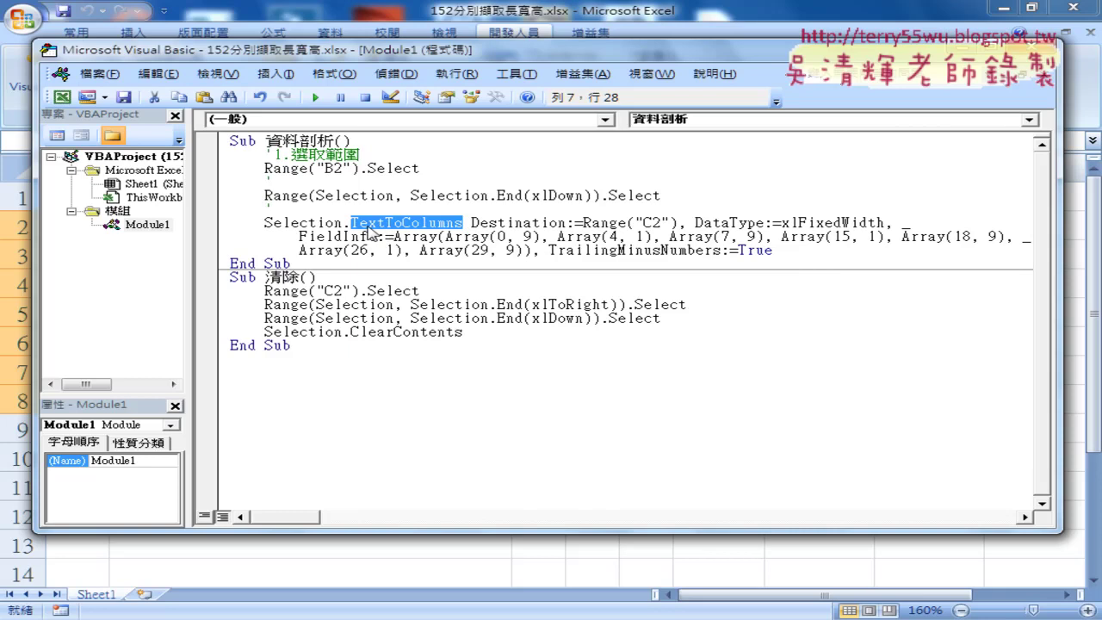
{"action": "left_click_drag", "start_coordinate": [403, 222], "coordinate": [464, 222]}
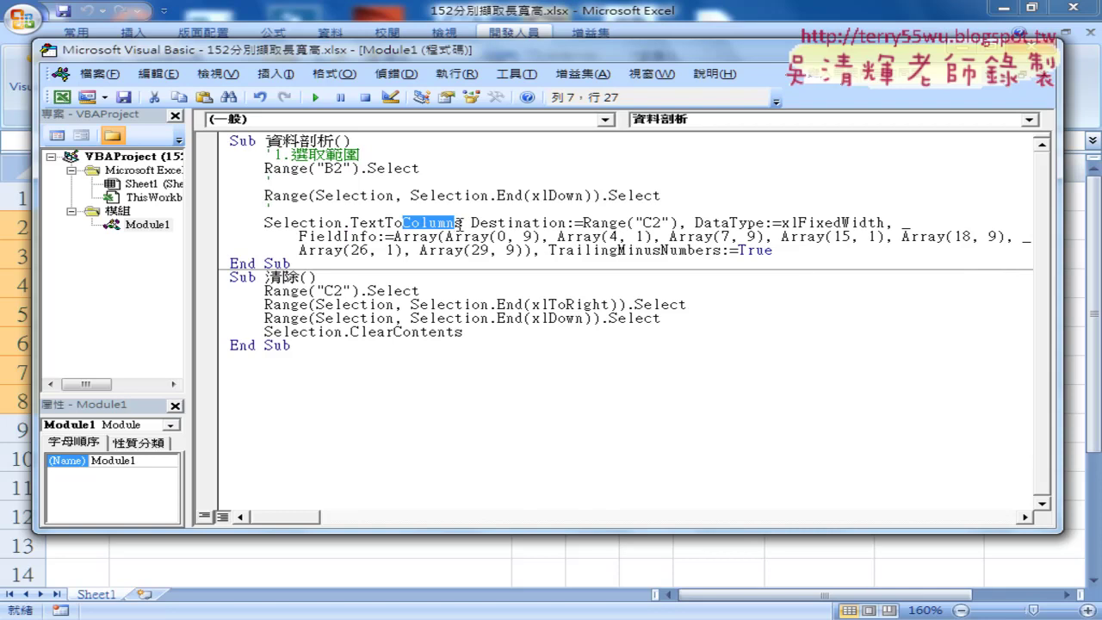
{"action": "left_click", "coordinate": [497, 222]}
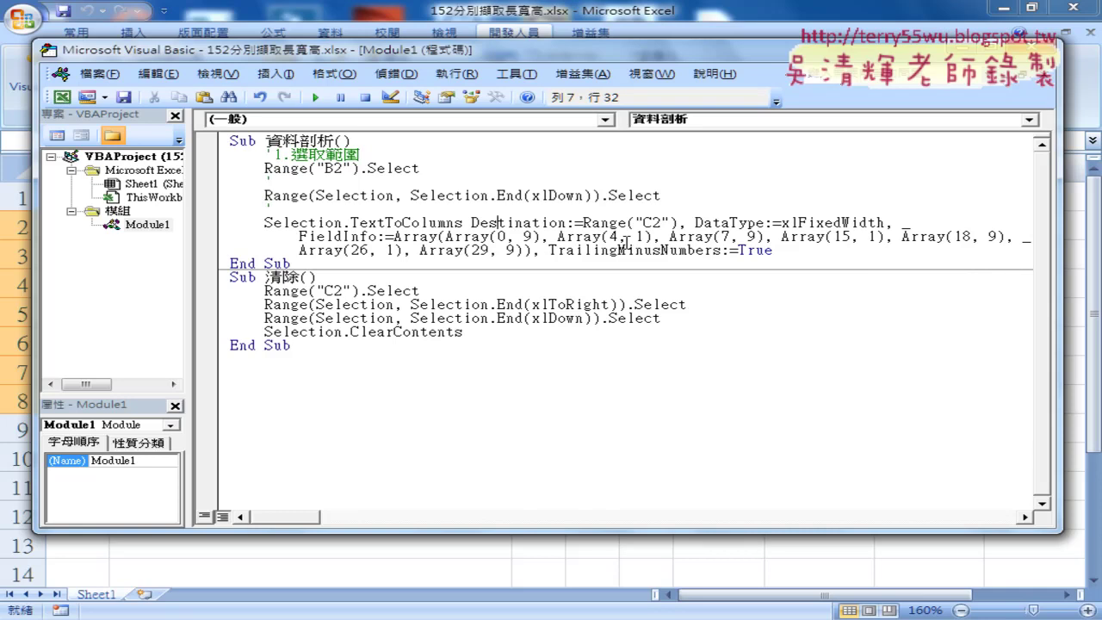
{"action": "left_click_drag", "start_coordinate": [1060, 307], "coordinate": [1026, 307]}
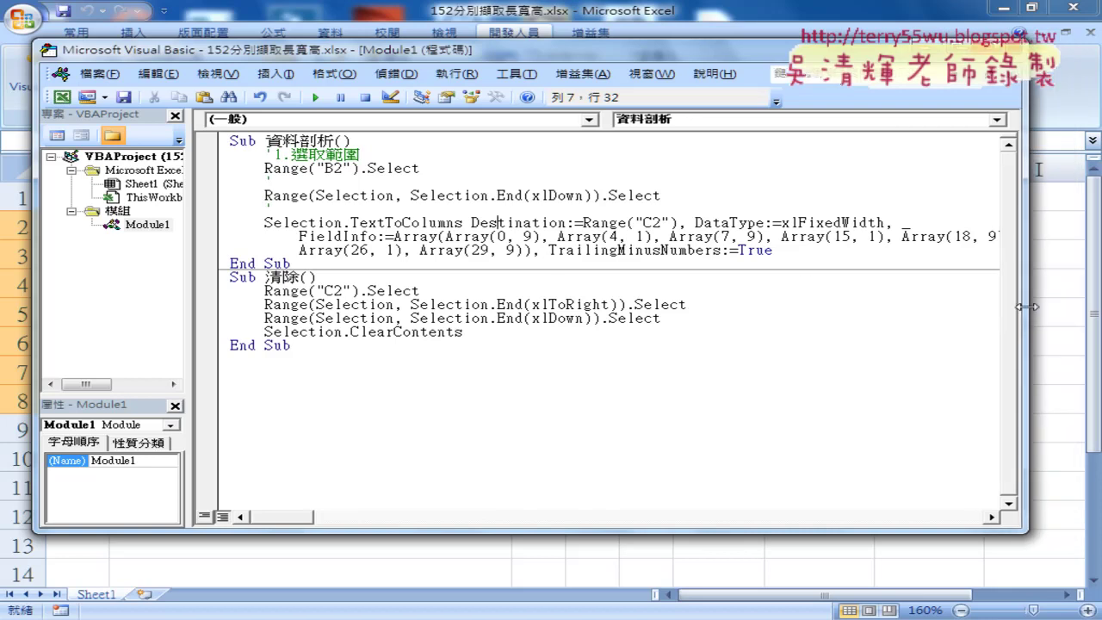
{"action": "left_click", "coordinate": [1046, 310]}
{"action": "left_click", "coordinate": [904, 231]}
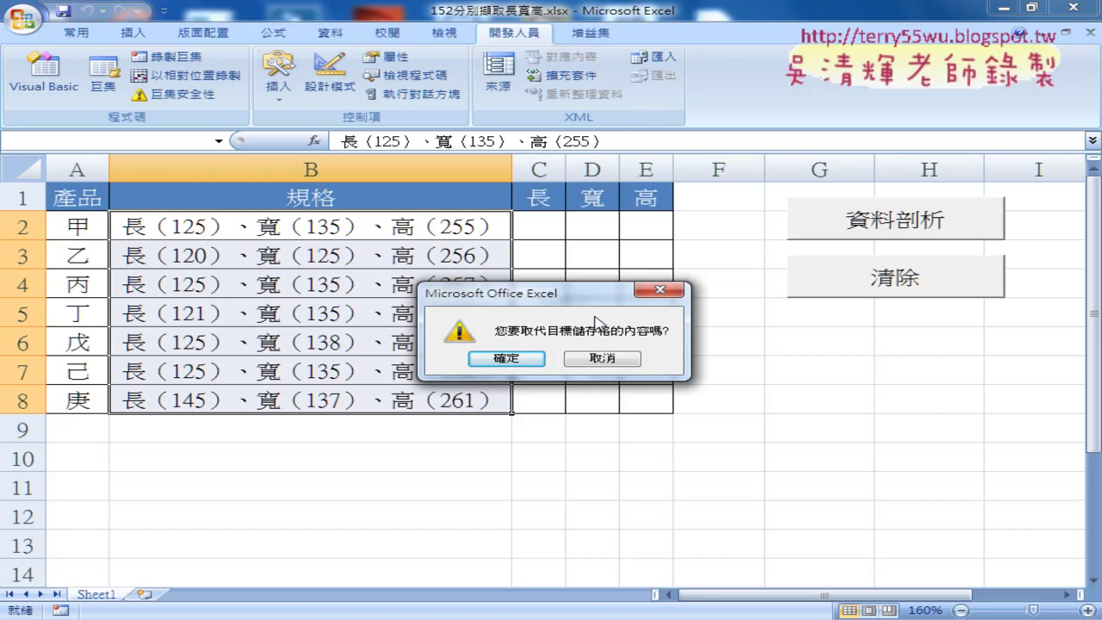
Cancel the replace prompt, debug the resulting TextToColumns error, and reset the macro.
{"action": "left_click", "coordinate": [616, 360]}
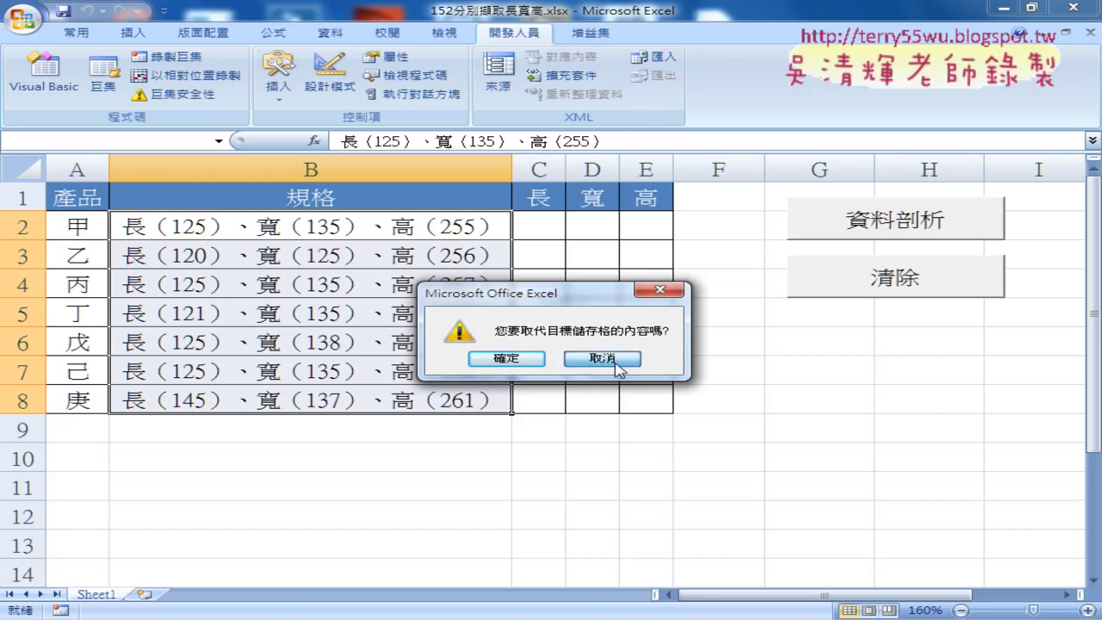
{"action": "left_click", "coordinate": [594, 294]}
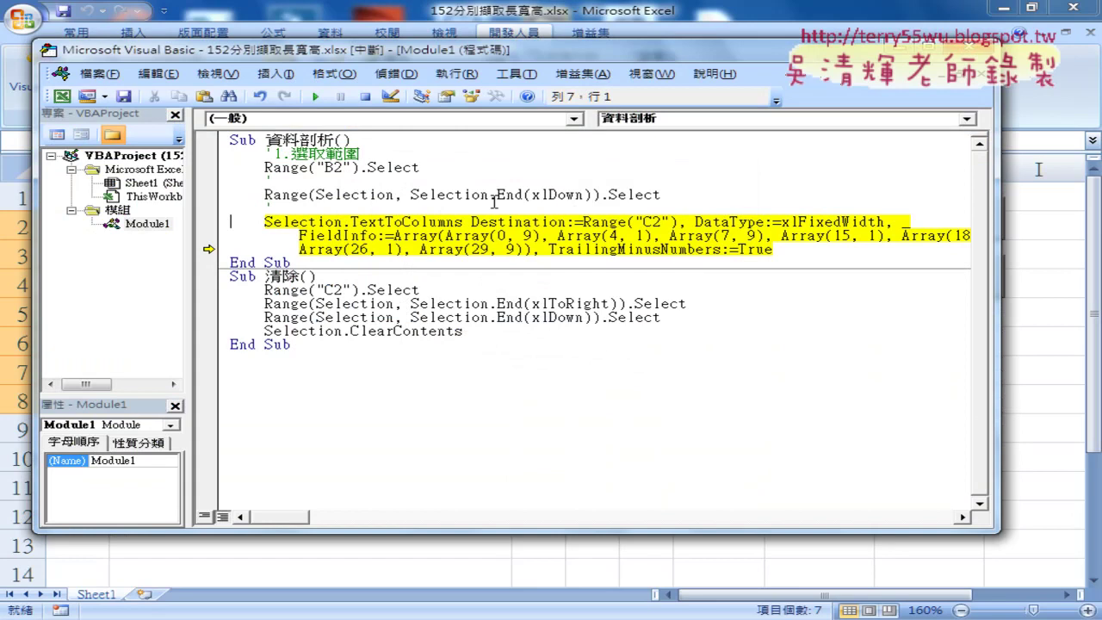
{"action": "left_click", "coordinate": [365, 97]}
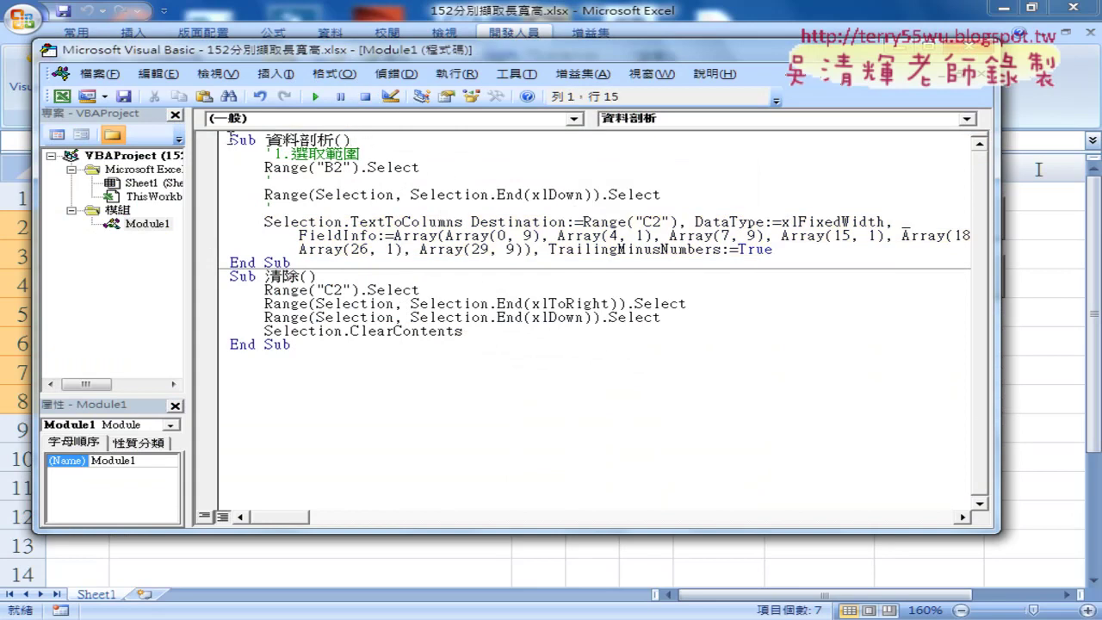
Insert an indented blank line below the Sub 資料剖析() header.
{"action": "left_click_drag", "start_coordinate": [231, 139], "coordinate": [353, 140]}
{"action": "left_click", "coordinate": [390, 140]}
{"action": "key", "text": "Return"}
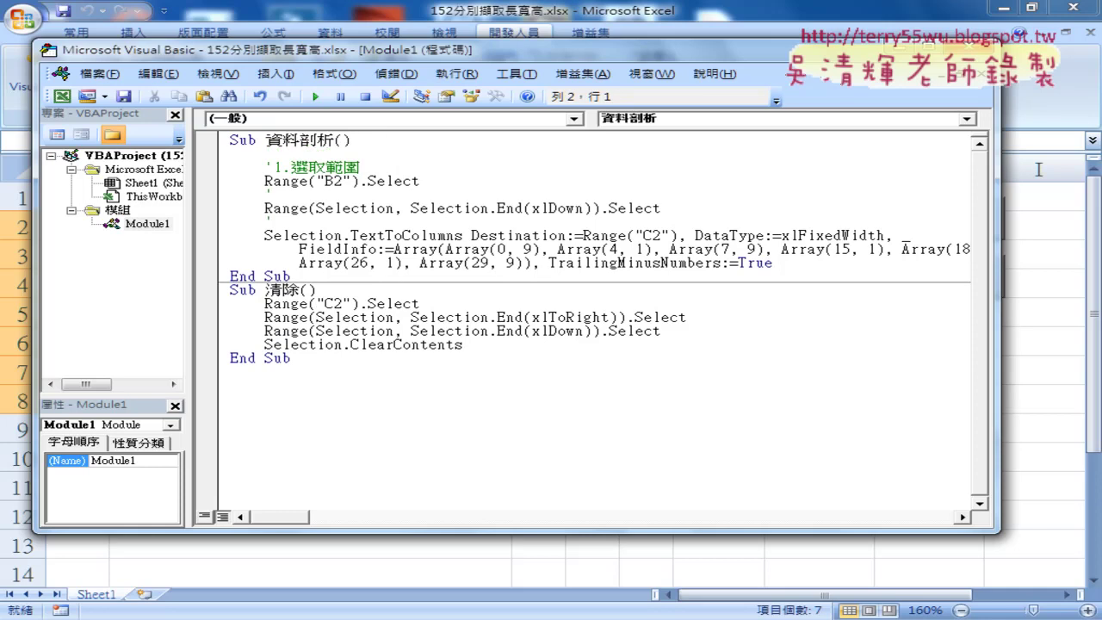
{"action": "key", "text": "Tab"}
Insert an indented blank line before End Sub.
{"action": "left_click", "coordinate": [231, 274]}
{"action": "key", "text": "Return"}
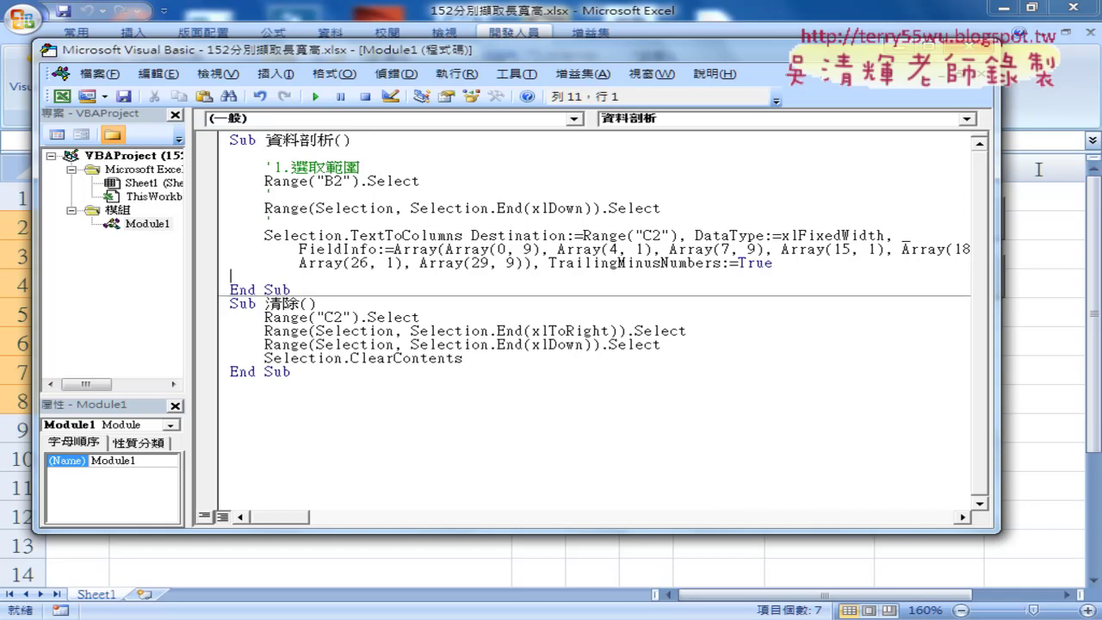
{"action": "key", "text": "Tab"}
Begin an application. statement on the blank line under the Sub header.
{"action": "left_click", "coordinate": [306, 155]}
{"action": "type", "text": "a"}
{"action": "type", "text": "p"}
{"action": "type", "text": "p"}
{"action": "type", "text": "lica"}
{"action": "type", "text": "tio"}
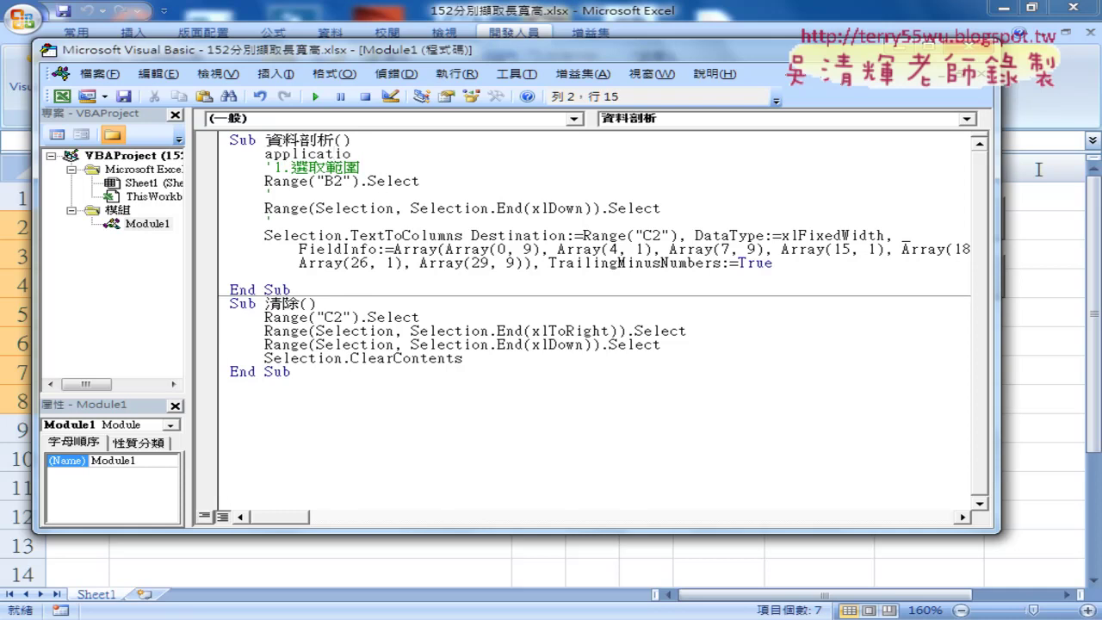
{"action": "type", "text": "n"}
{"action": "type", "text": "."}
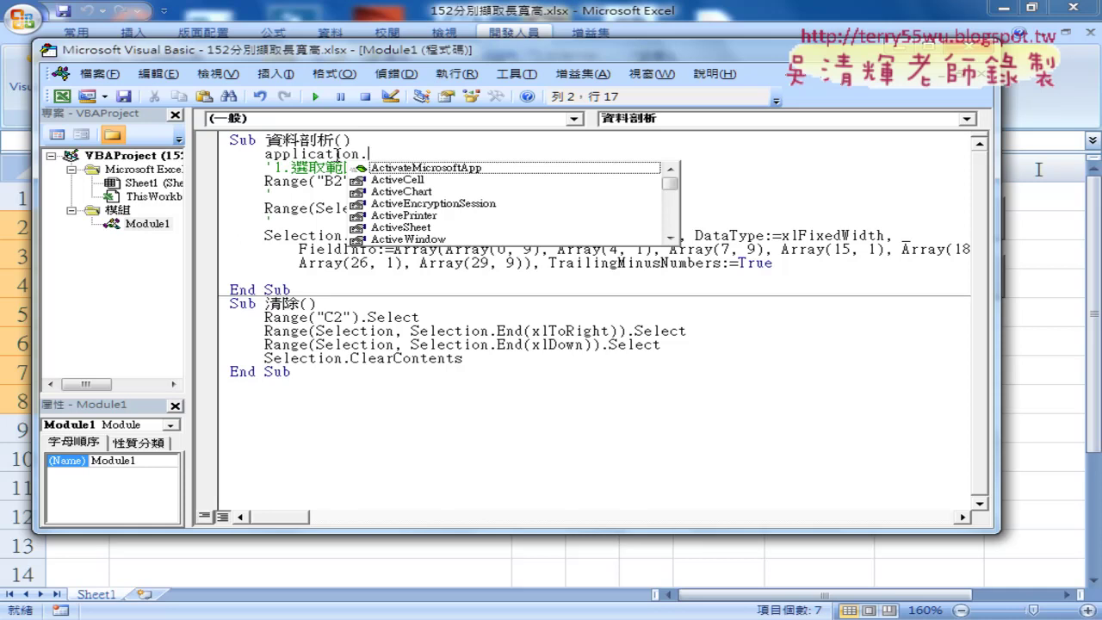
Complete line 2 as Application.DisplayAlerts = False using the IntelliSense suggestions.
{"action": "type", "text": "d"}
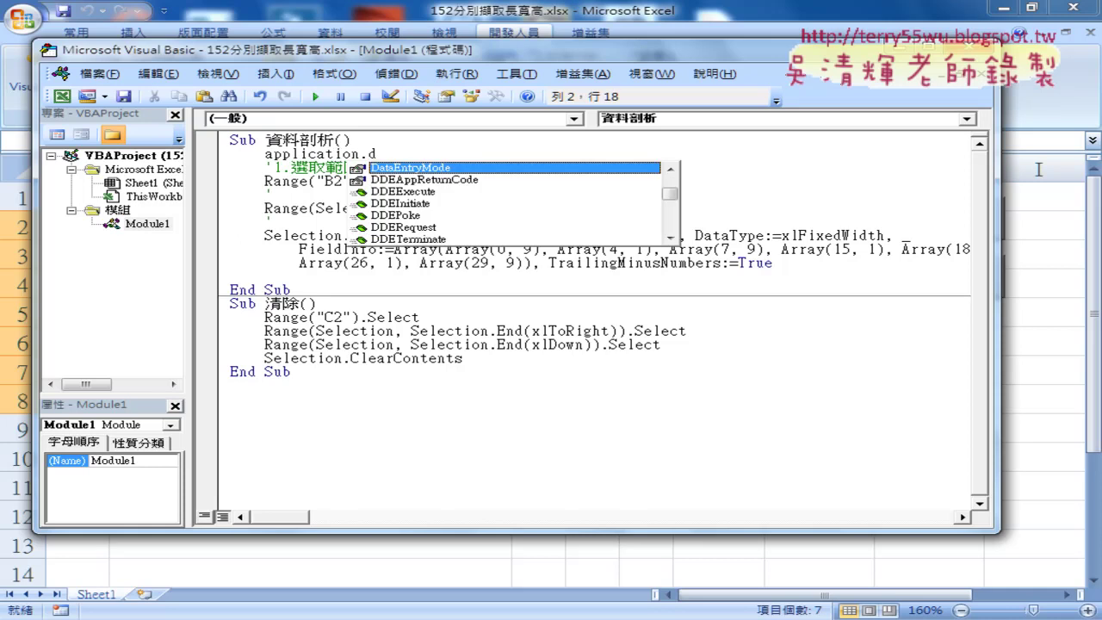
{"action": "type", "text": "i"}
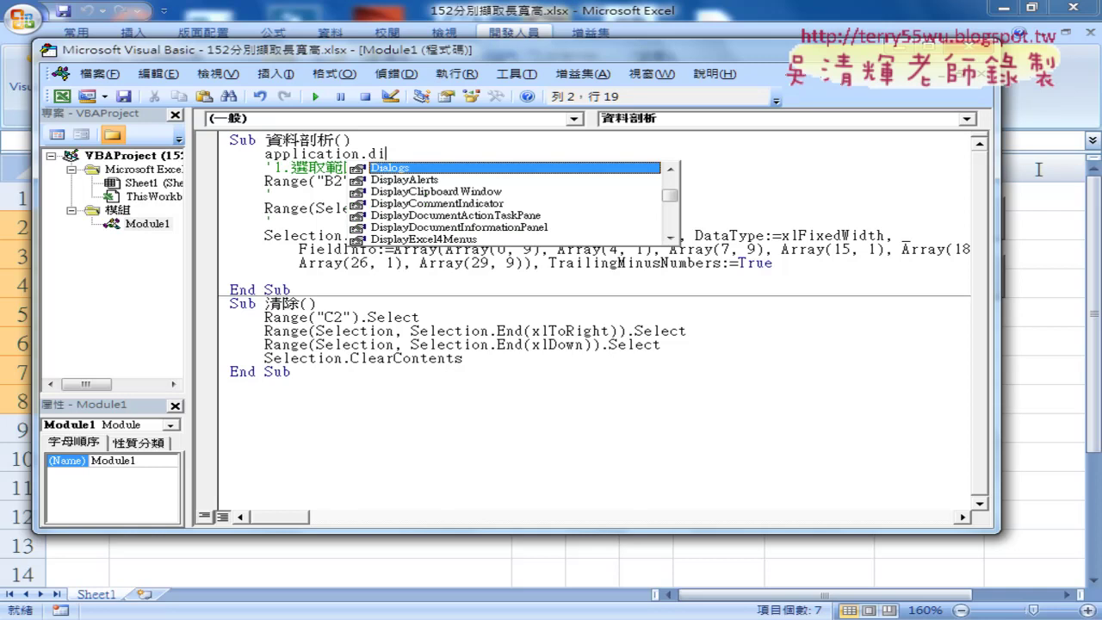
{"action": "type", "text": "s"}
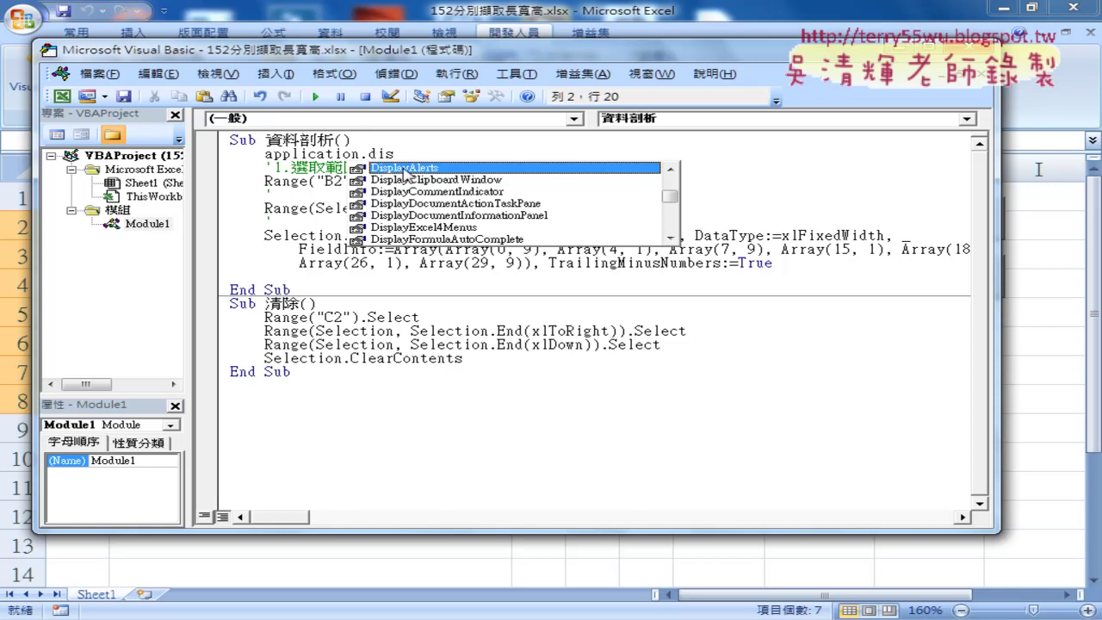
{"action": "double_click", "coordinate": [404, 168]}
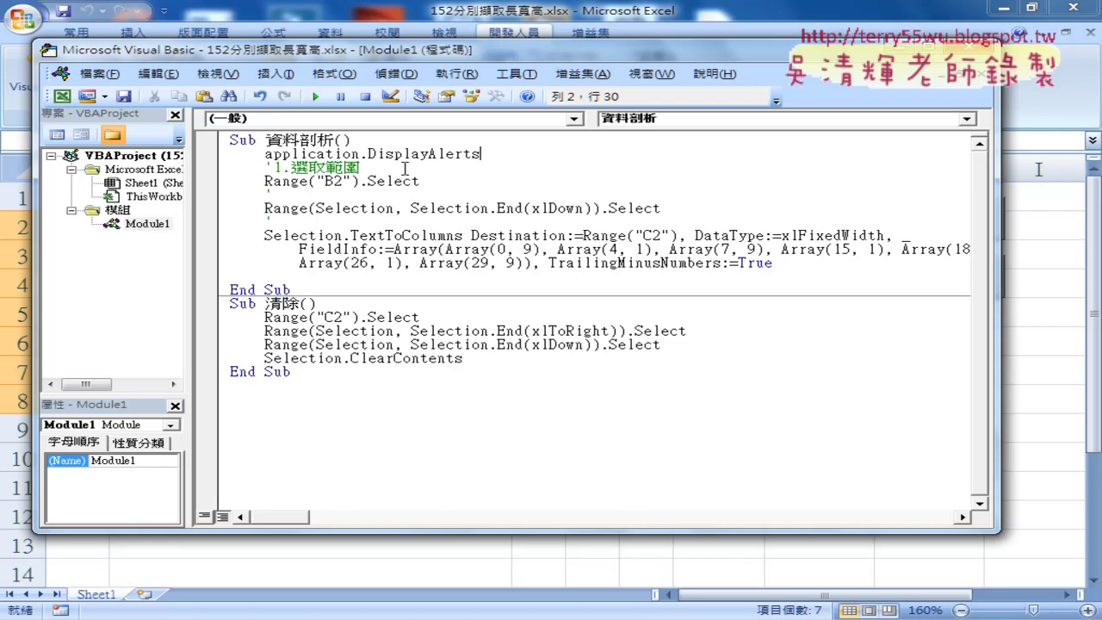
{"action": "type", "text": "="}
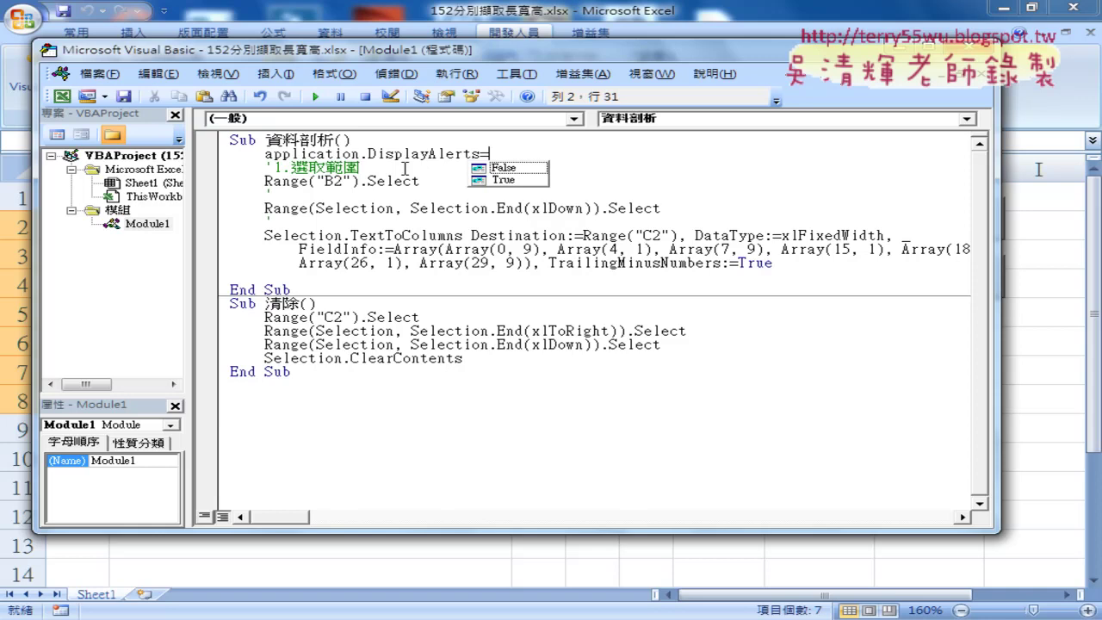
{"action": "key", "text": "Down"}
{"action": "key", "text": "Tab"}
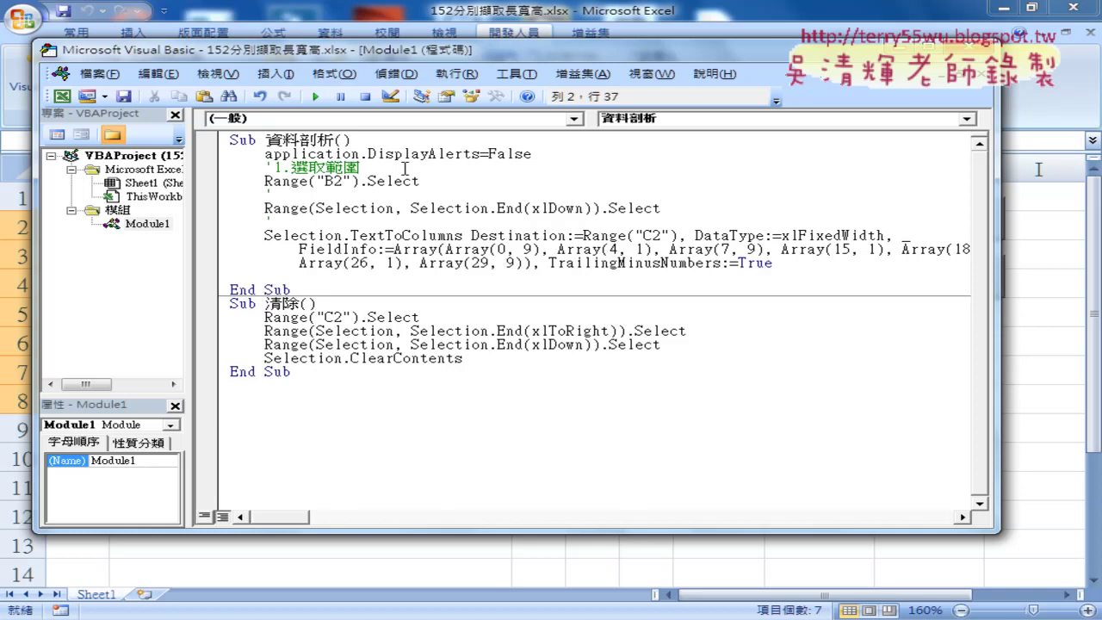
Add Application.DisplayAlerts = True on the line before End Sub.
{"action": "left_click", "coordinate": [444, 263]}
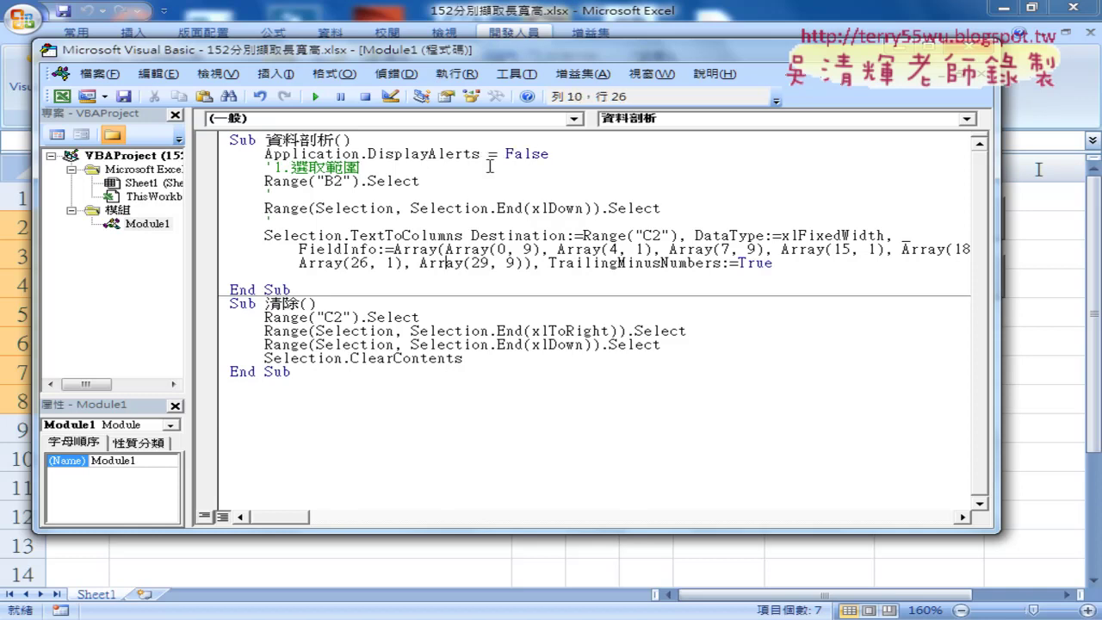
{"action": "mouse_move", "coordinate": [264, 154]}
{"action": "left_mouse_down"}
{"action": "mouse_move", "coordinate": [479, 154]}
{"action": "mouse_move", "coordinate": [387, 287]}
{"action": "left_mouse_up"}
{"action": "type", "text": "Application.DisplayAlerts"}
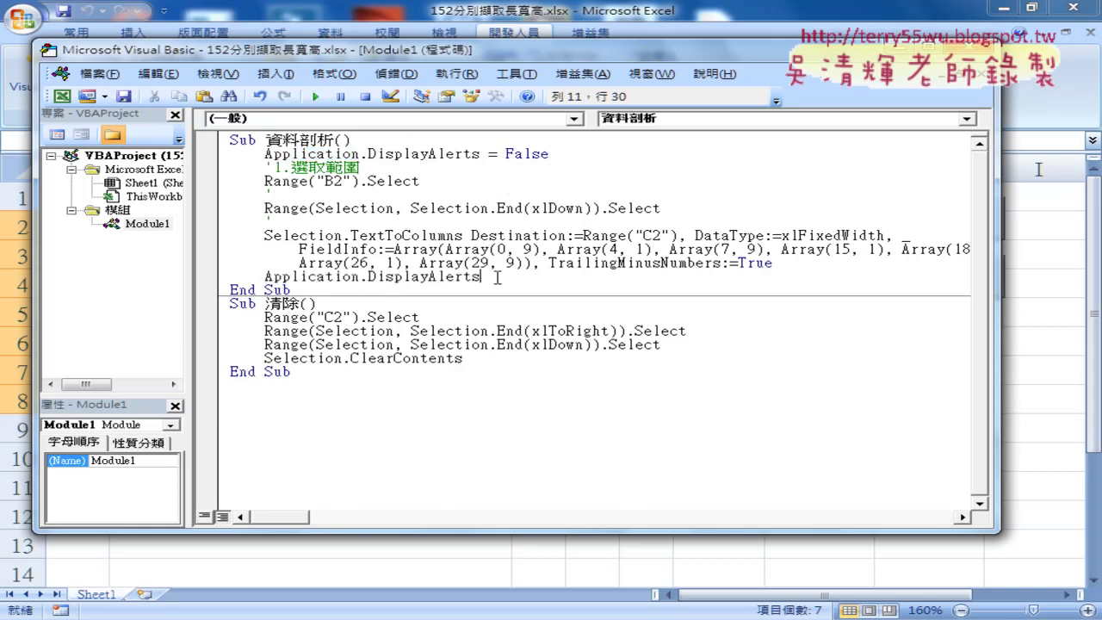
{"action": "type", "text": "="}
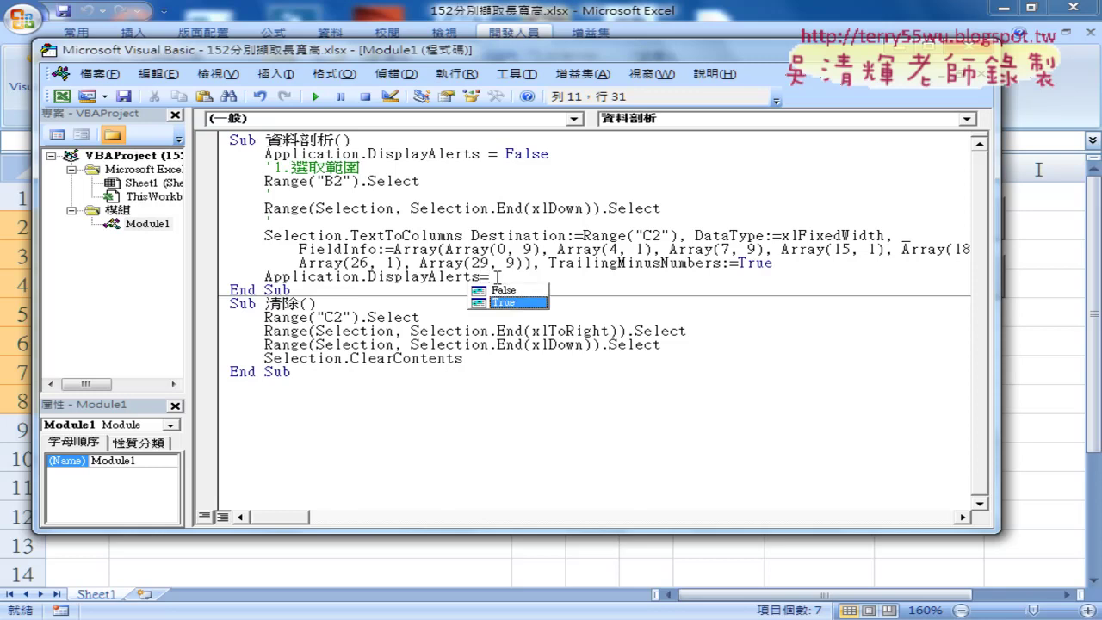
{"action": "key", "text": "space"}
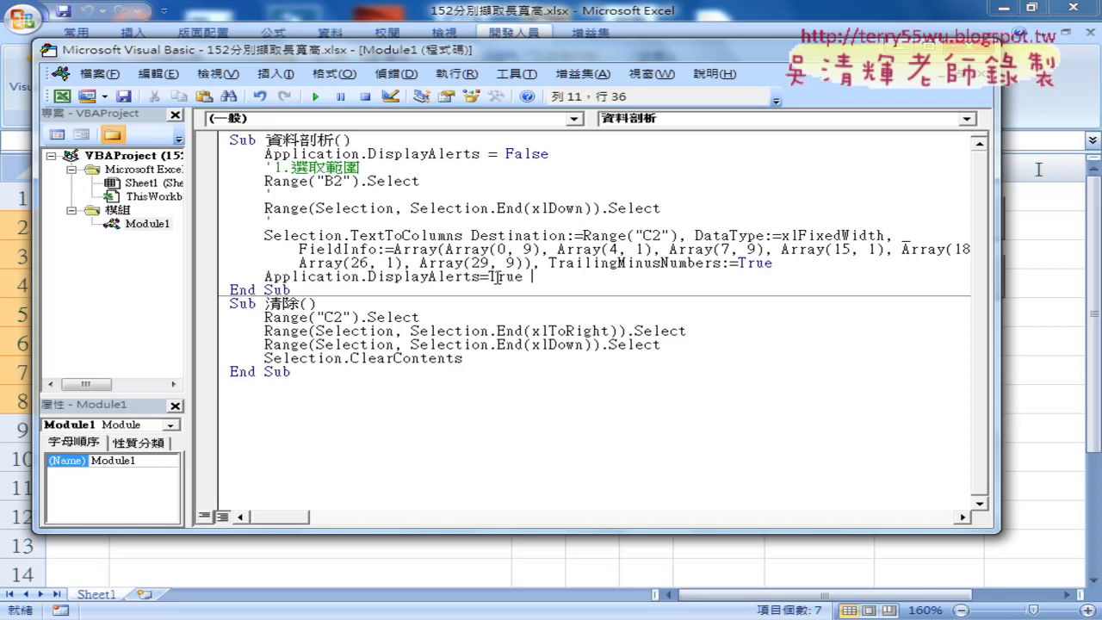
{"action": "left_click", "coordinate": [506, 374]}
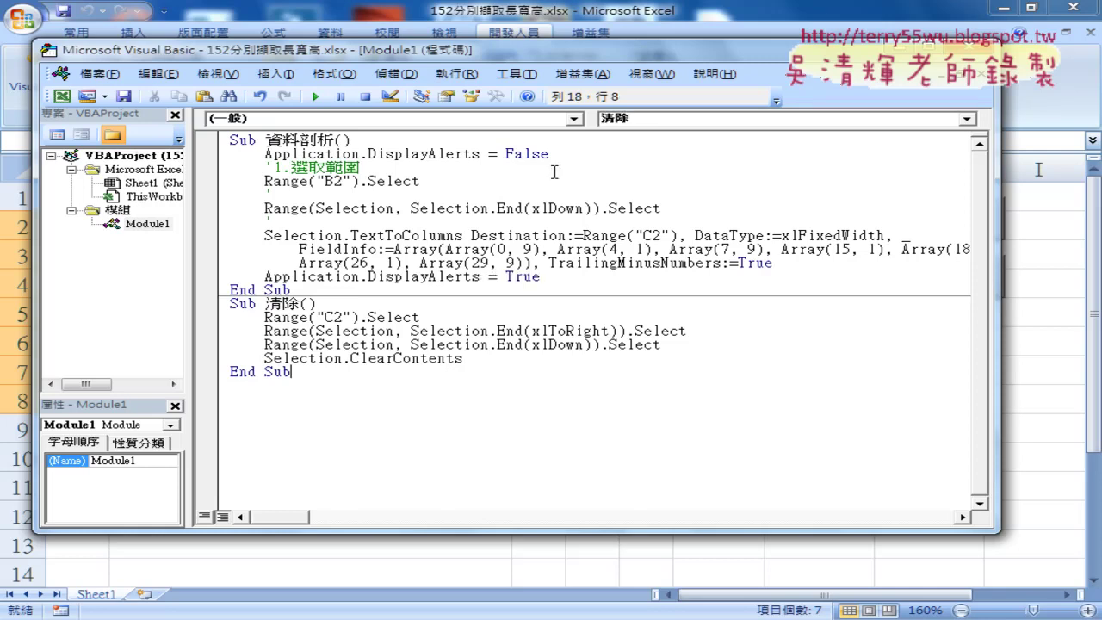
Highlight the = False and = True settings and the Application.DisplayAlerts parts for review.
{"action": "left_click_drag", "start_coordinate": [549, 154], "coordinate": [474, 155]}
{"action": "left_click_drag", "start_coordinate": [540, 276], "coordinate": [488, 276]}
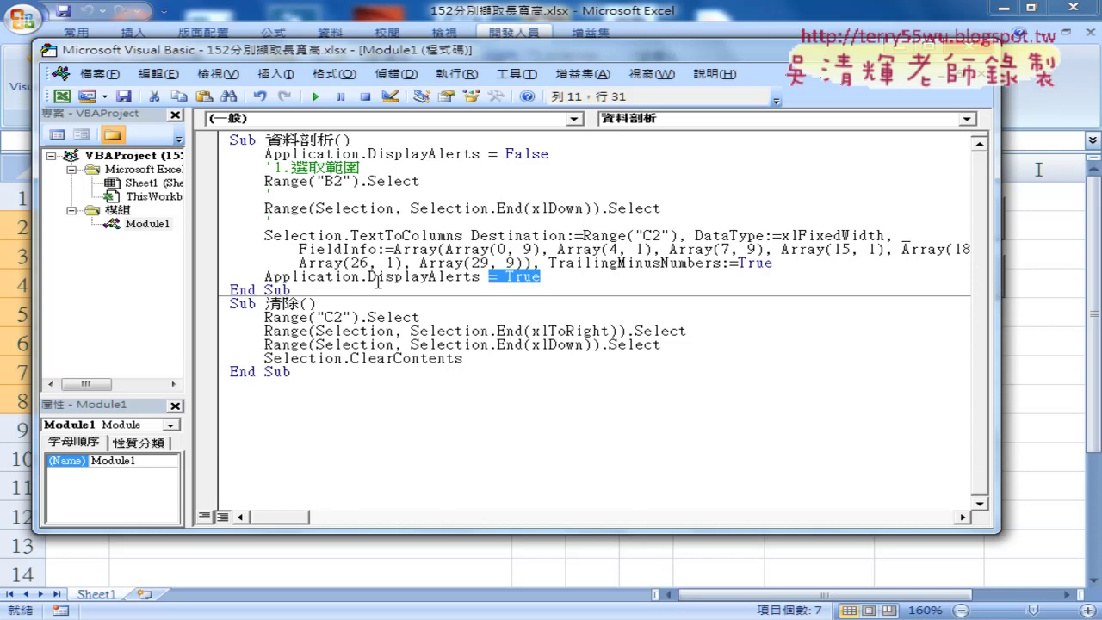
{"action": "left_click_drag", "start_coordinate": [265, 154], "coordinate": [360, 154]}
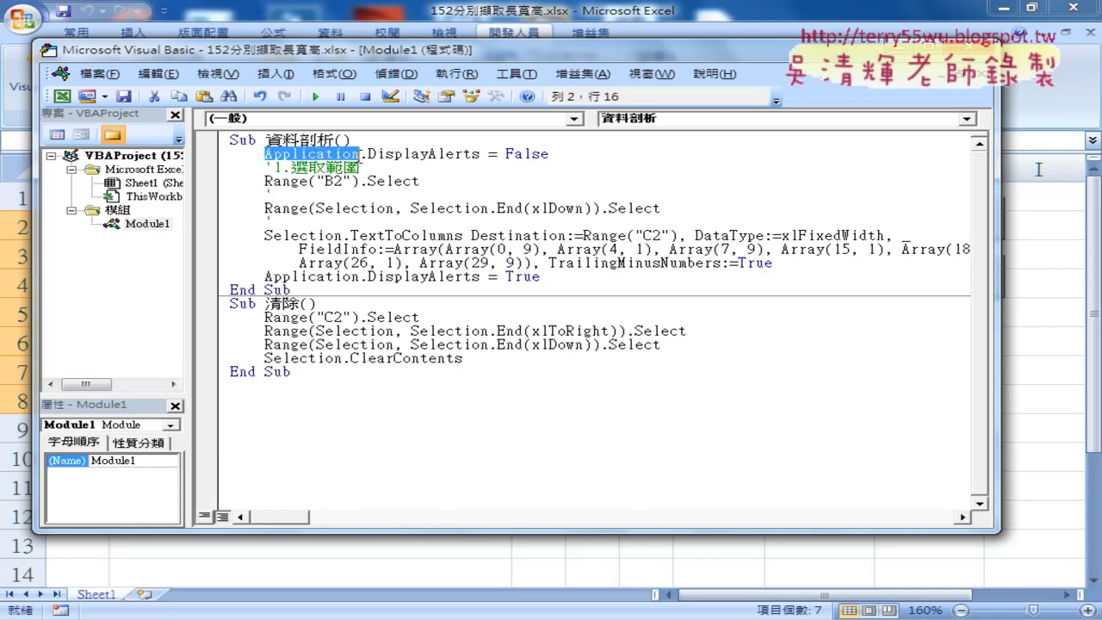
{"action": "left_click_drag", "start_coordinate": [369, 154], "coordinate": [479, 154]}
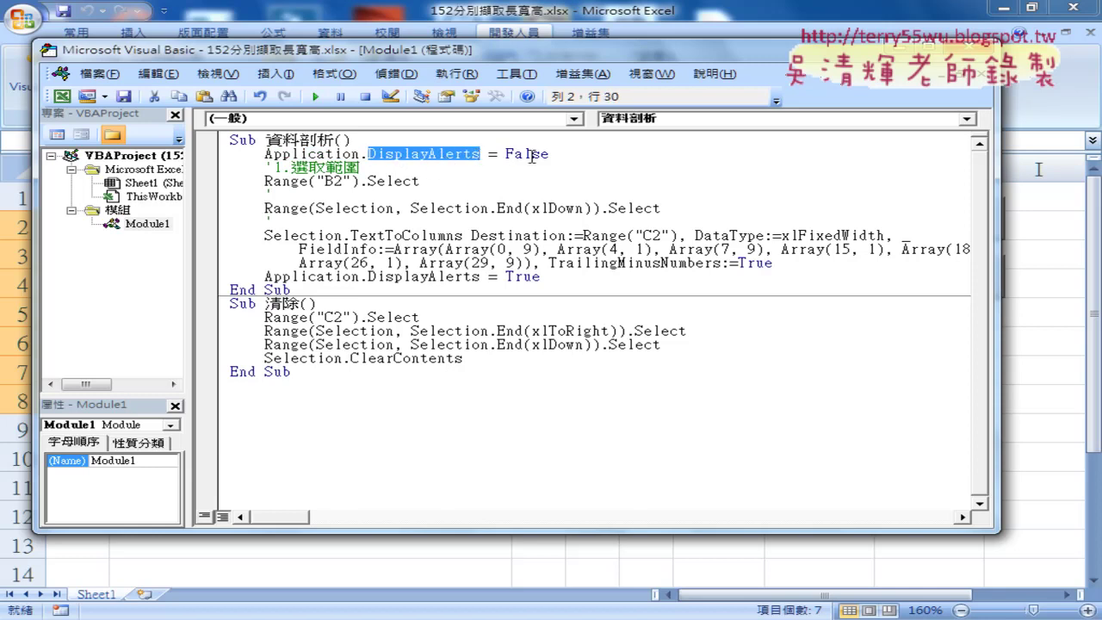
{"action": "left_click_drag", "start_coordinate": [551, 155], "coordinate": [489, 154]}
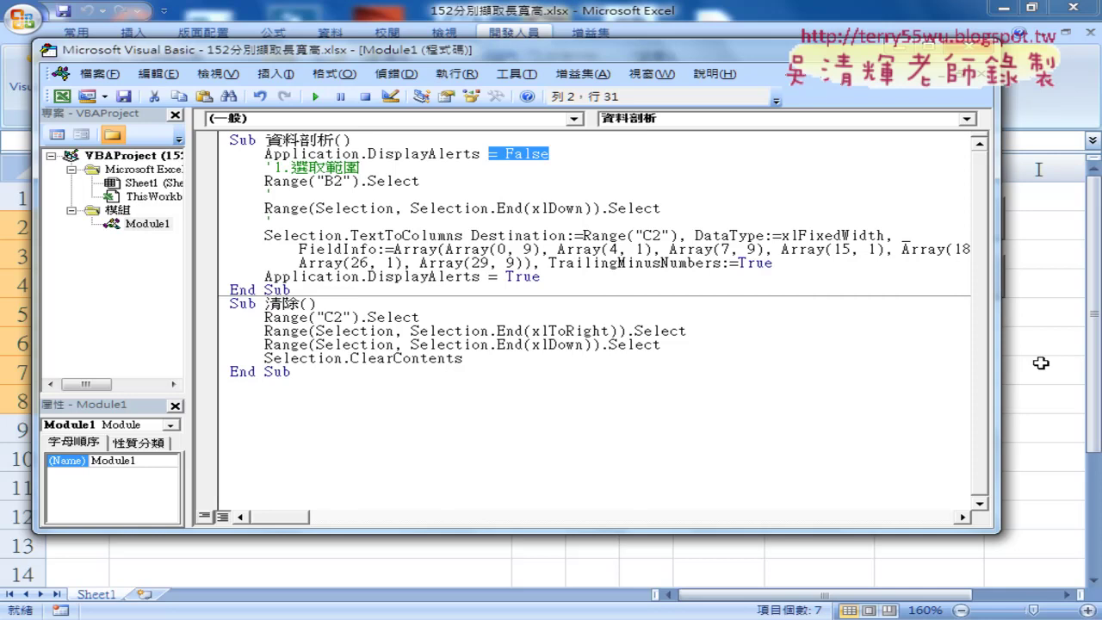
Run 資料剖析, clear with 清除, rerun it prompt-free, then reopen the macro code.
{"action": "left_click", "coordinate": [1041, 363]}
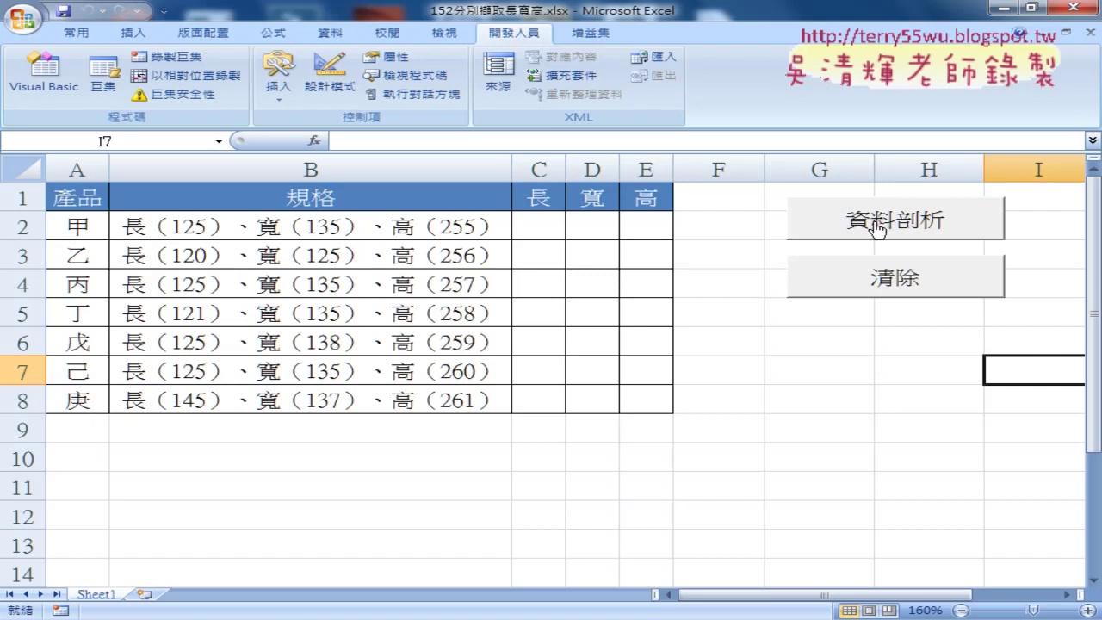
{"action": "left_click", "coordinate": [878, 228]}
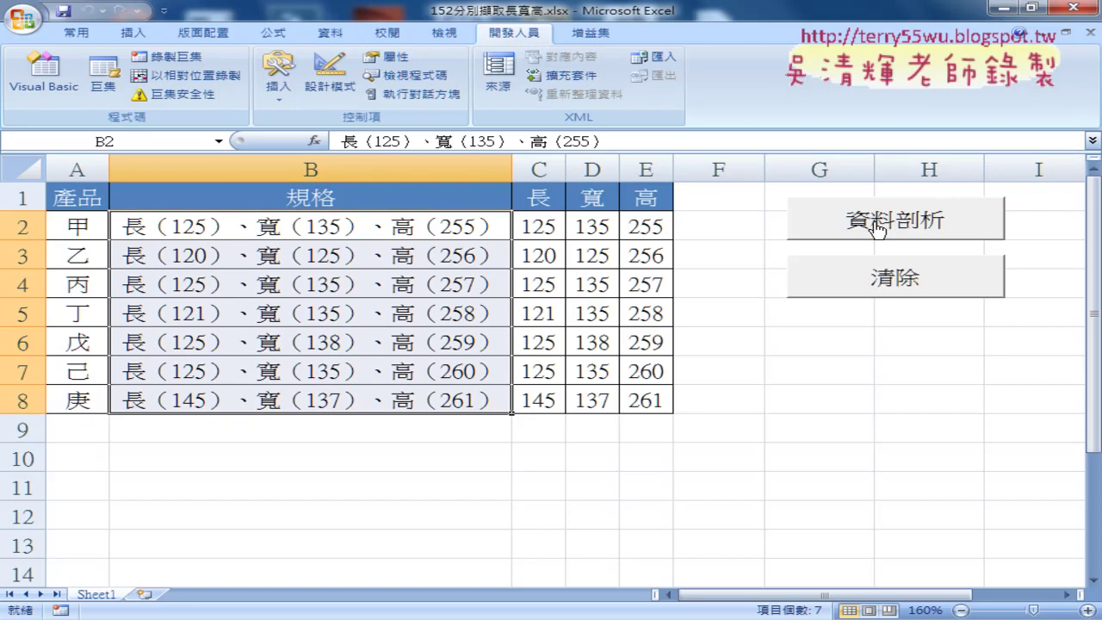
{"action": "left_click", "coordinate": [885, 276]}
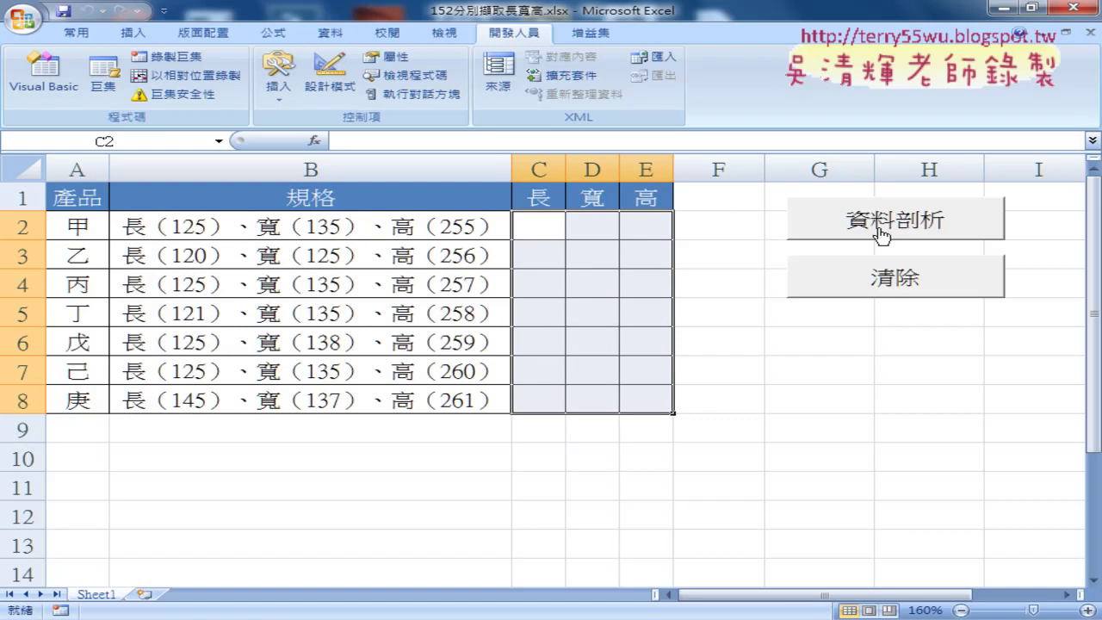
{"action": "left_click", "coordinate": [879, 228]}
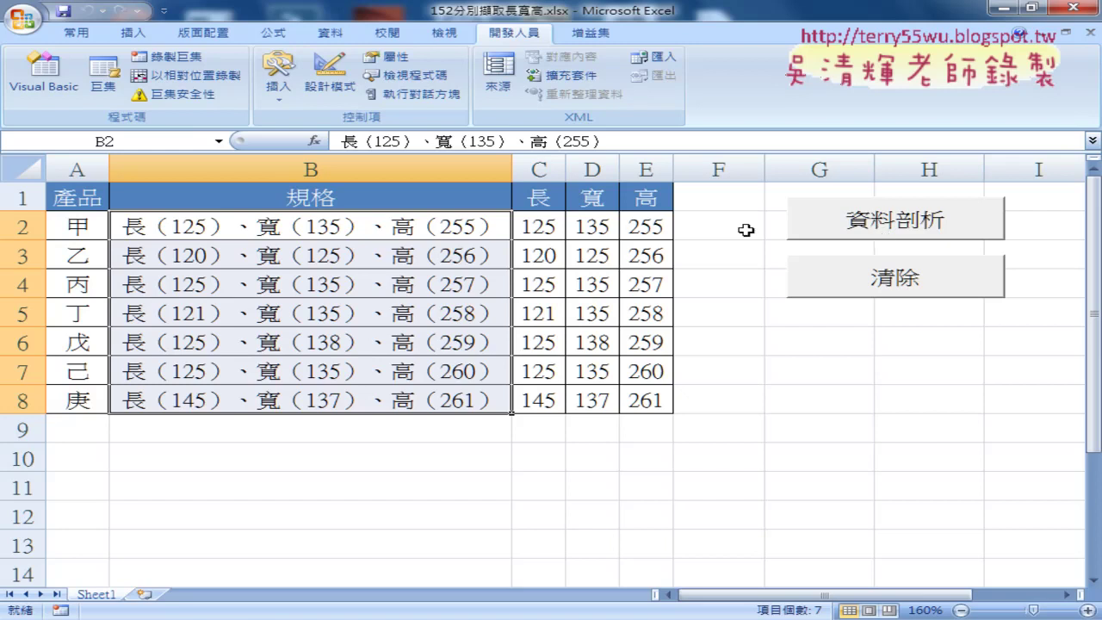
{"action": "left_click", "coordinate": [50, 90]}
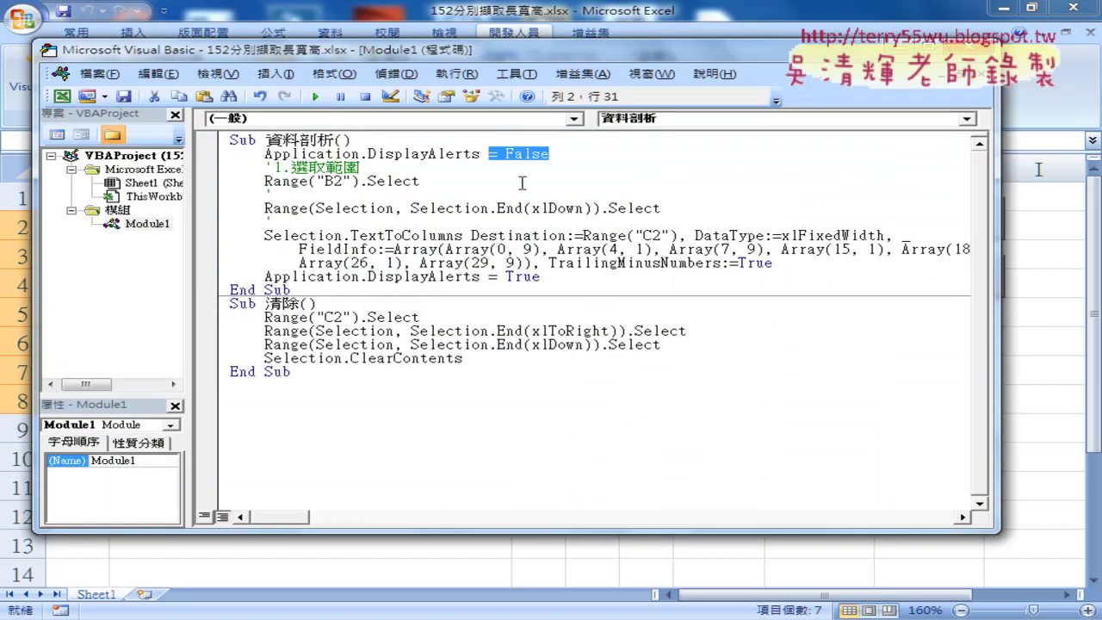
{"action": "left_click_drag", "start_coordinate": [559, 153], "coordinate": [268, 163]}
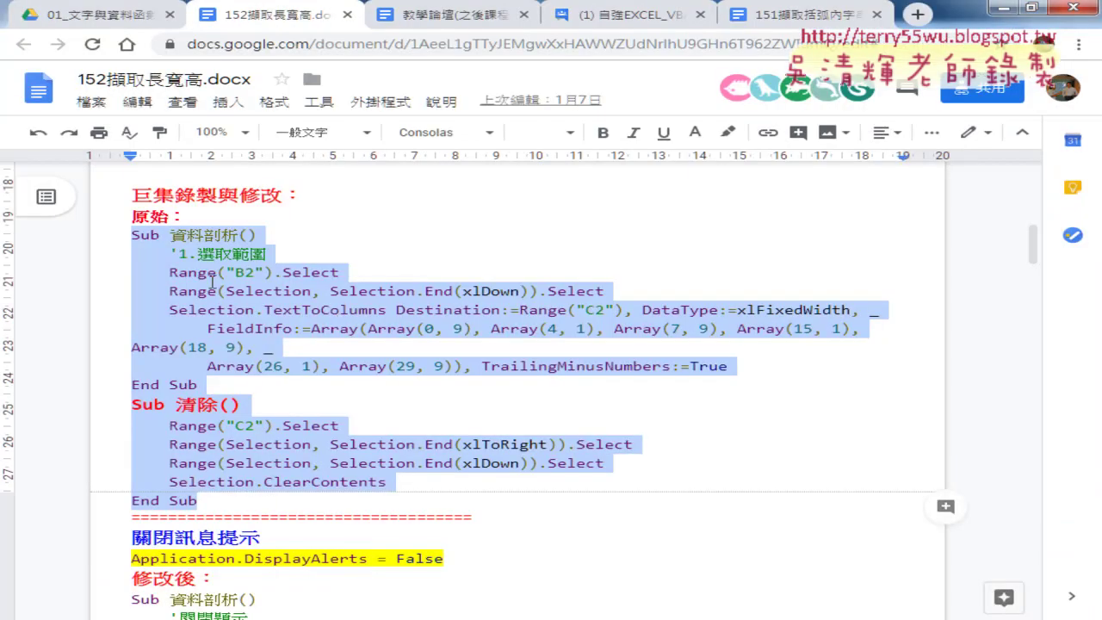
Scroll to the 修改後 code and select its Application.DisplayAlerts = False line.
{"action": "scroll", "coordinate": [232, 308], "scroll_direction": "down", "scroll_amount": 3}
{"action": "left_click_drag", "start_coordinate": [443, 303], "coordinate": [133, 304]}
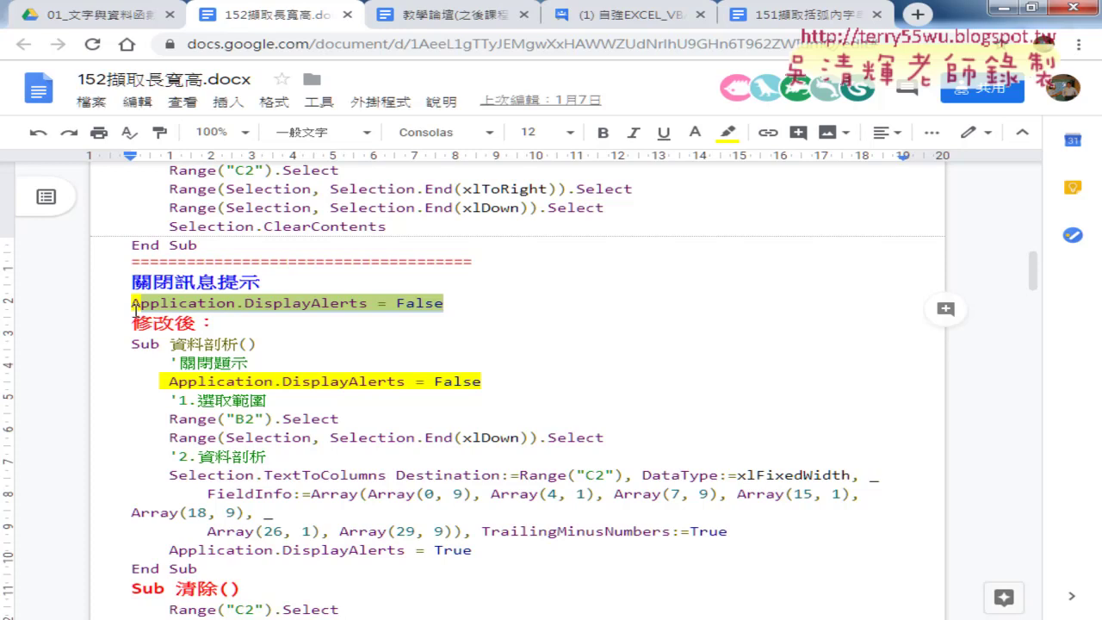
{"action": "left_click", "coordinate": [103, 16]}
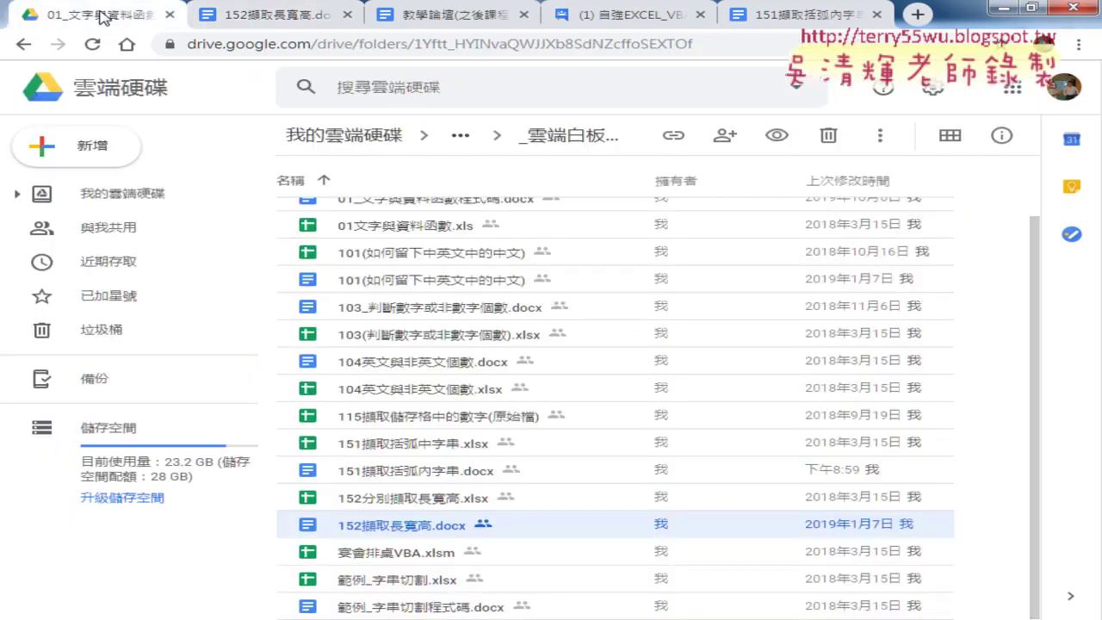
{"action": "left_click", "coordinate": [314, 618]}
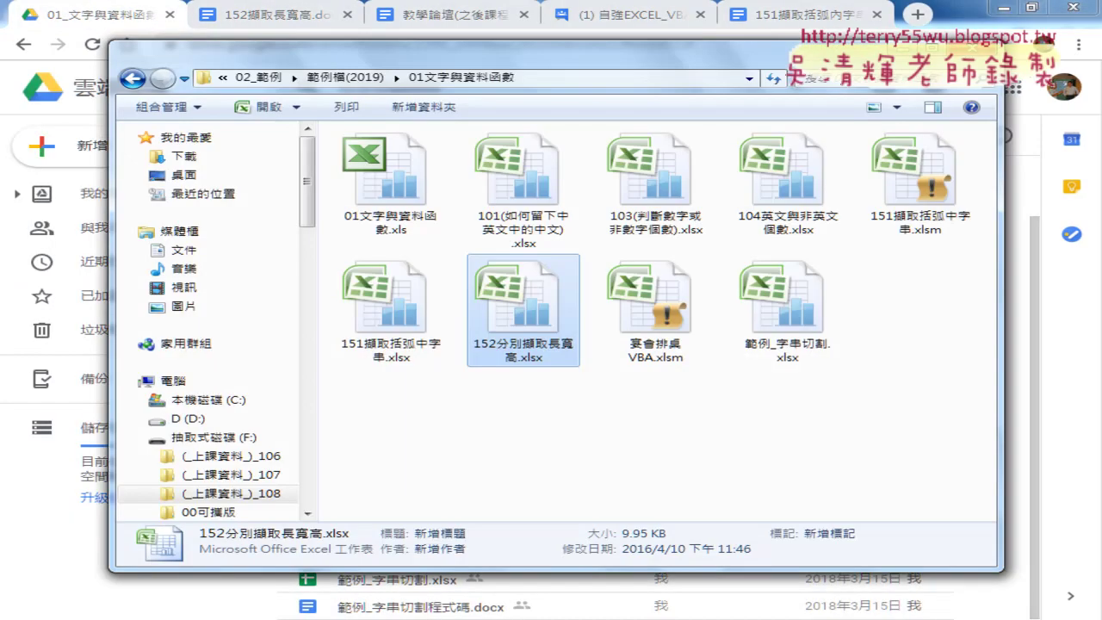
{"action": "left_click", "coordinate": [345, 77]}
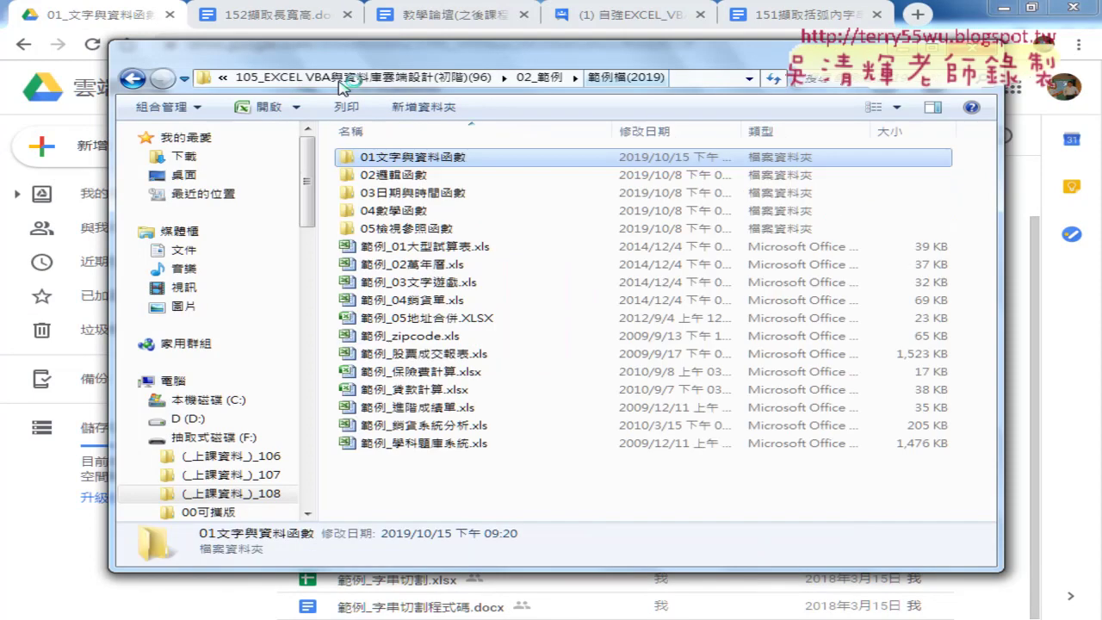
{"action": "double_click", "coordinate": [439, 178]}
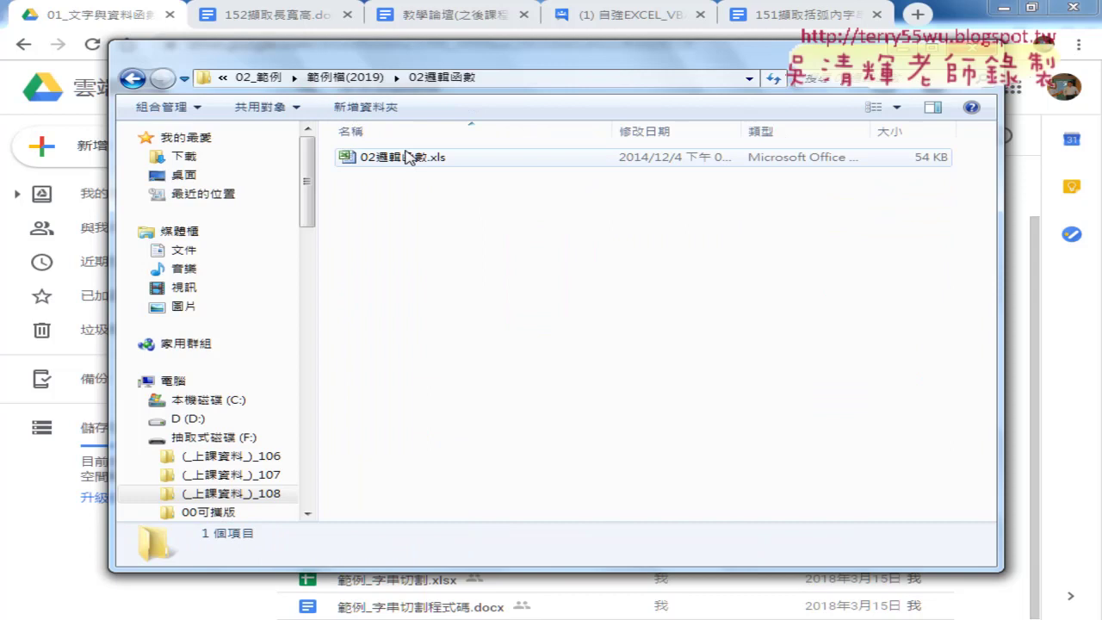
{"action": "left_click", "coordinate": [407, 159]}
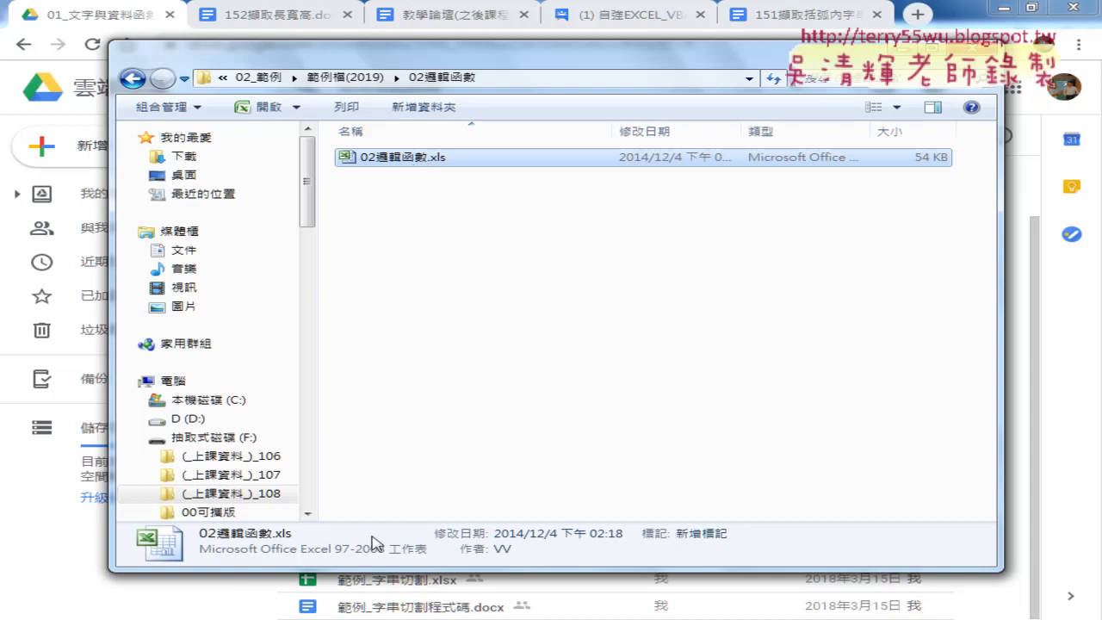
{"action": "key", "text": "Escape"}
Go back to _雲端白板畫面, open the 02_邏輯函數 folder and select 程式碼.docx.
{"action": "key", "text": "alt+Left"}
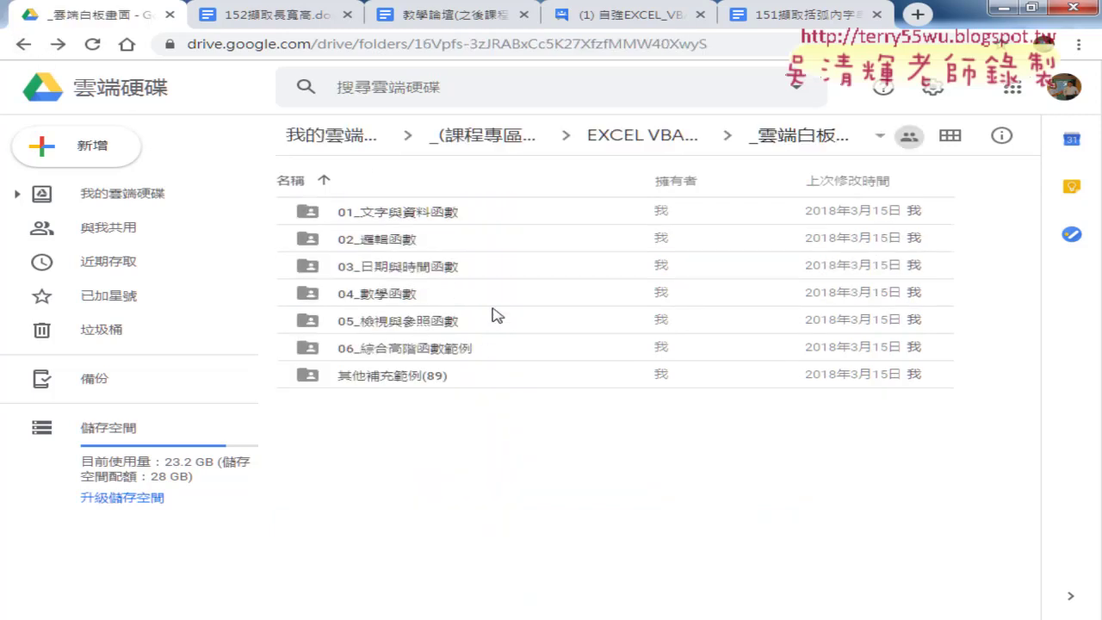
{"action": "double_click", "coordinate": [413, 241]}
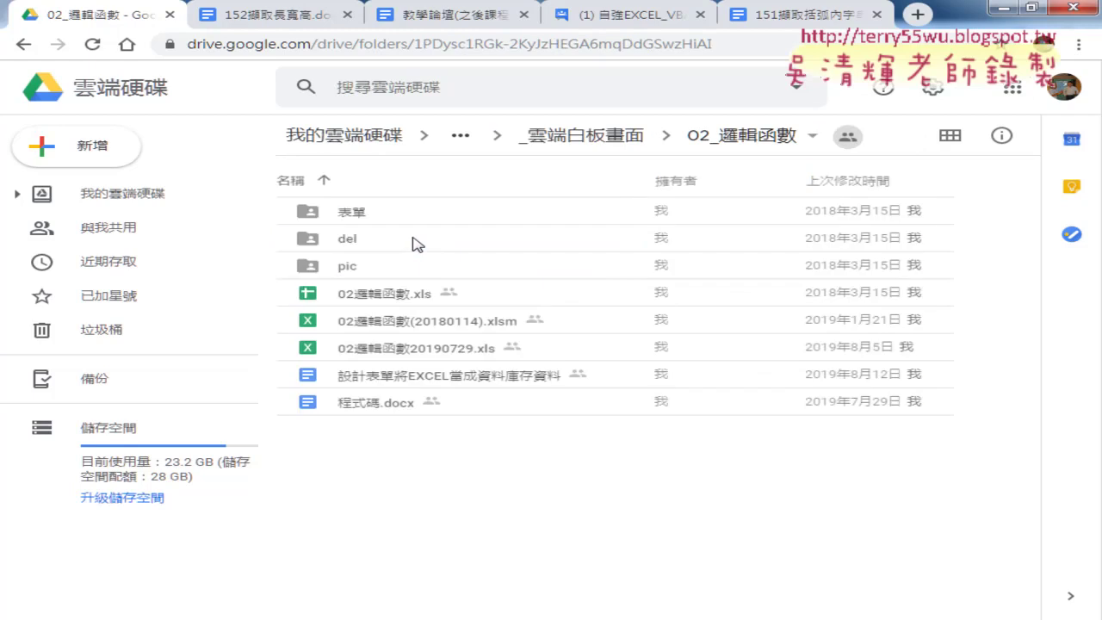
{"action": "left_click", "coordinate": [399, 410]}
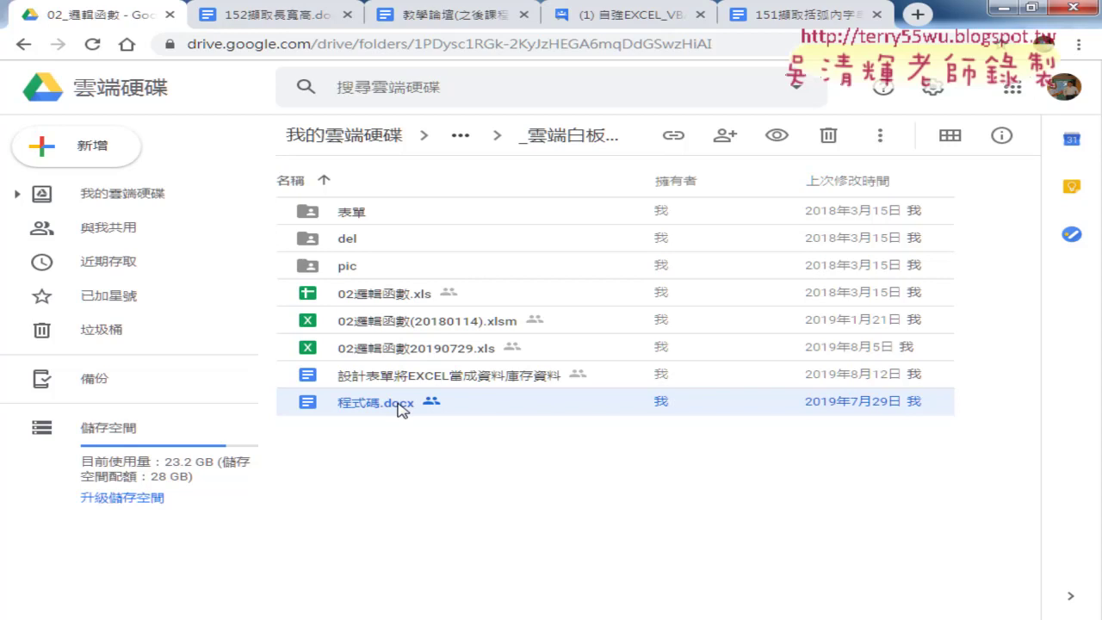